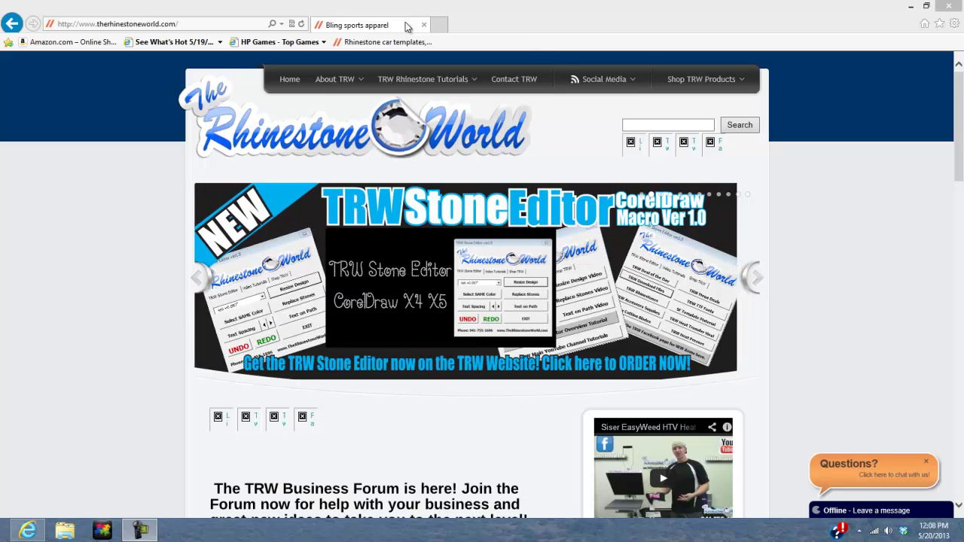
Advance through four homepage slides, then bring up the Shop TRW Products category list
click(755, 278)
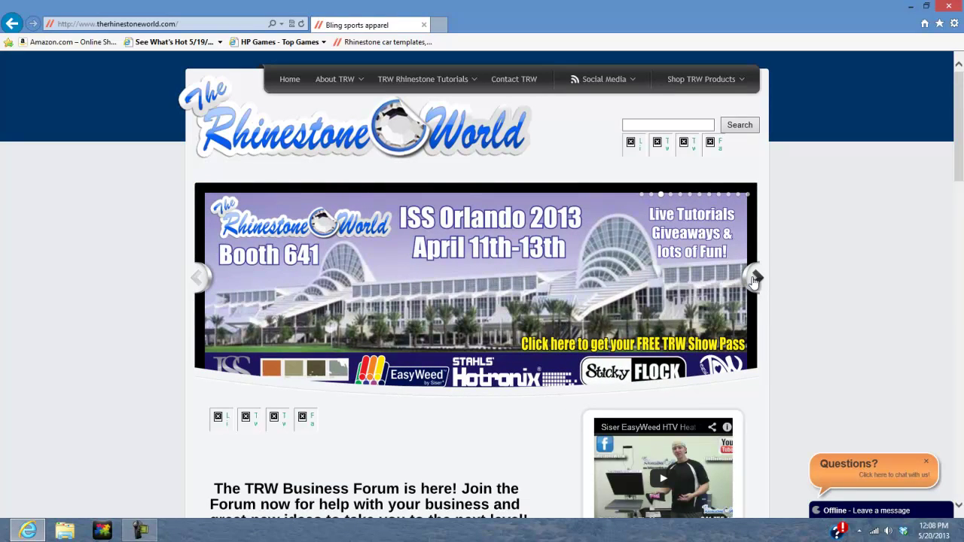
click(755, 279)
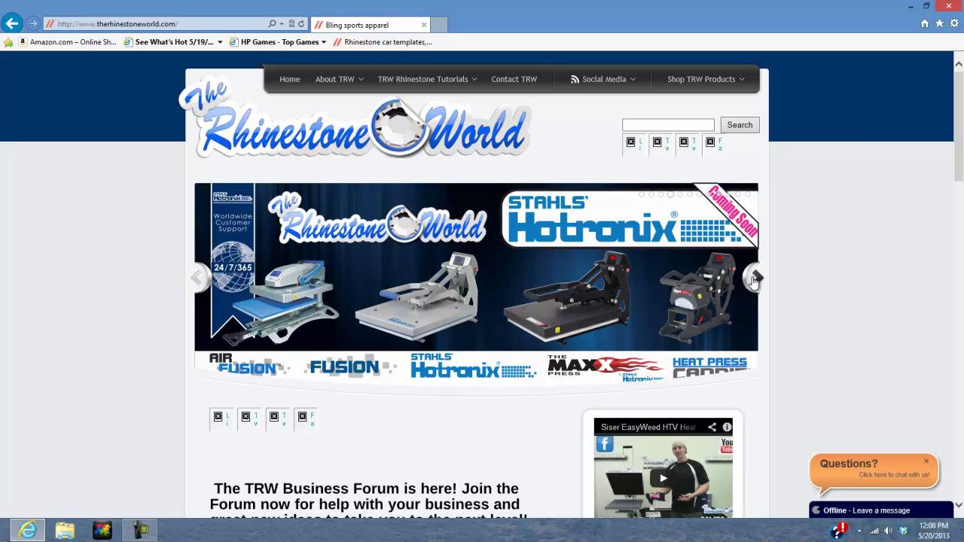
click(754, 279)
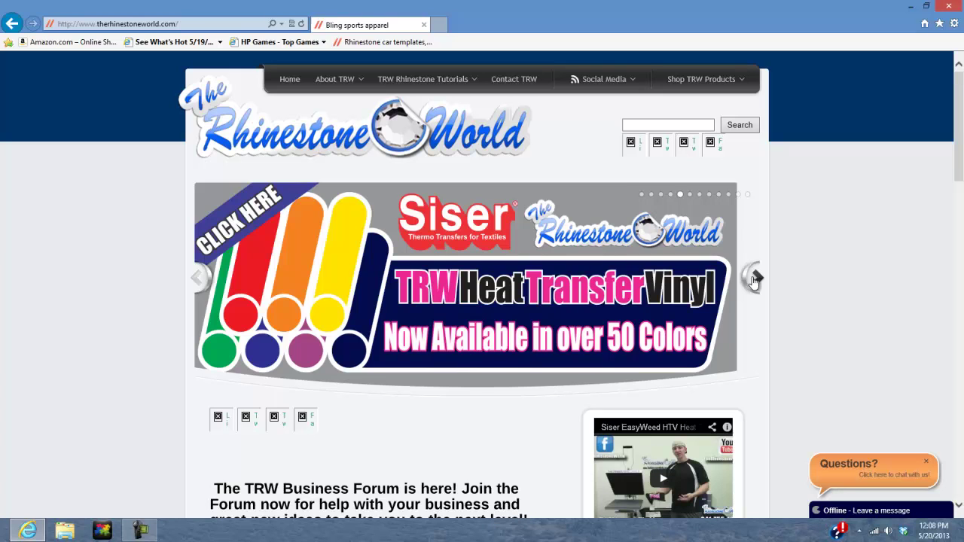
click(754, 279)
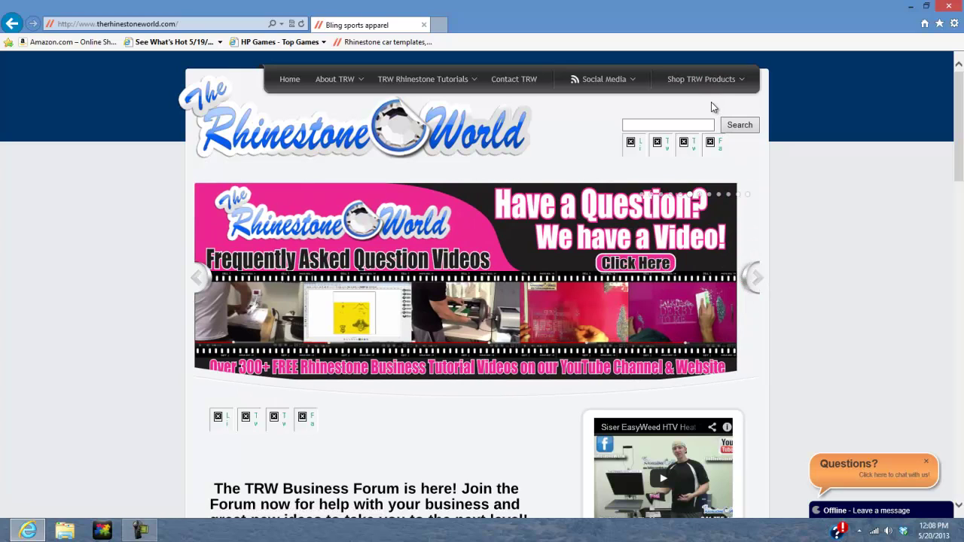
click(701, 123)
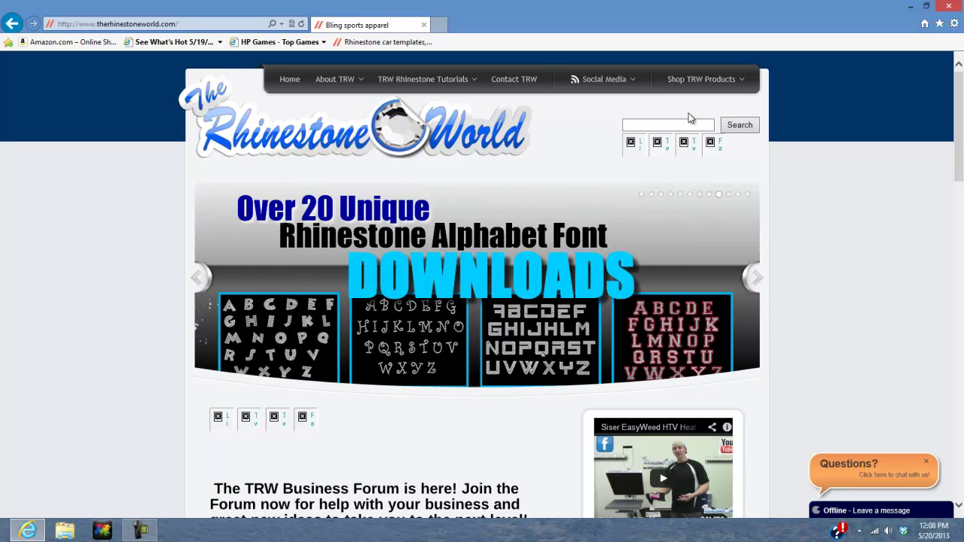
mouse_move(700, 80)
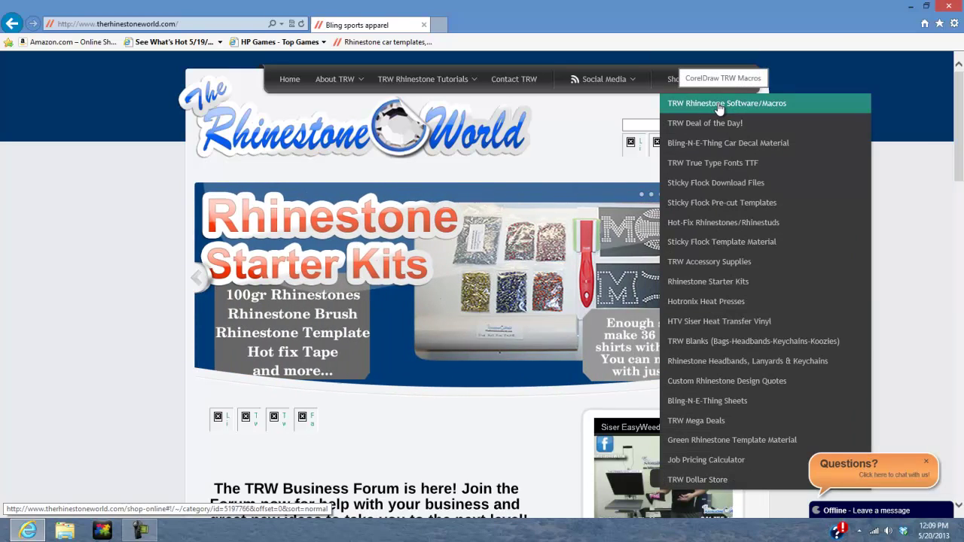
Open the TRW Rhinestone Software/Macros category and scroll to its three Stone Editor products
click(720, 107)
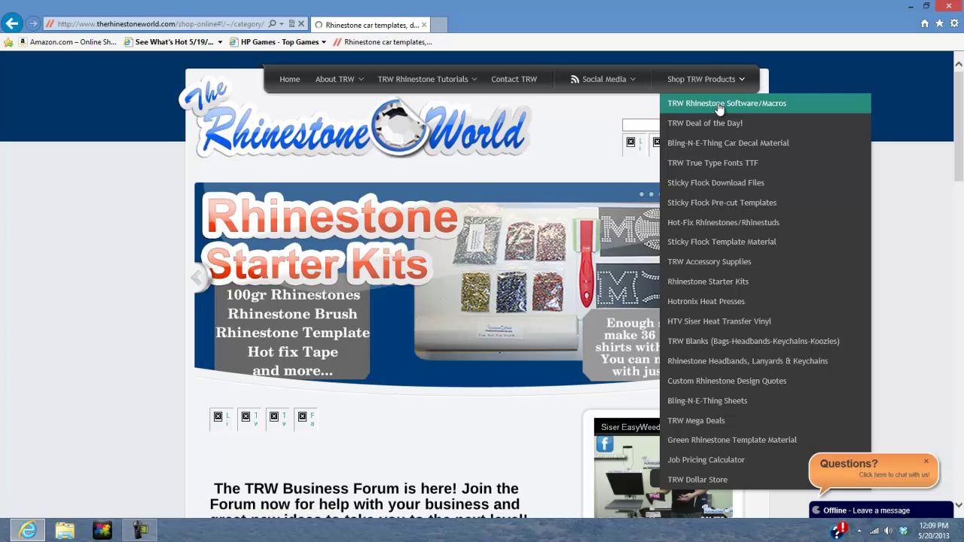
scroll(618, 209, down, 2)
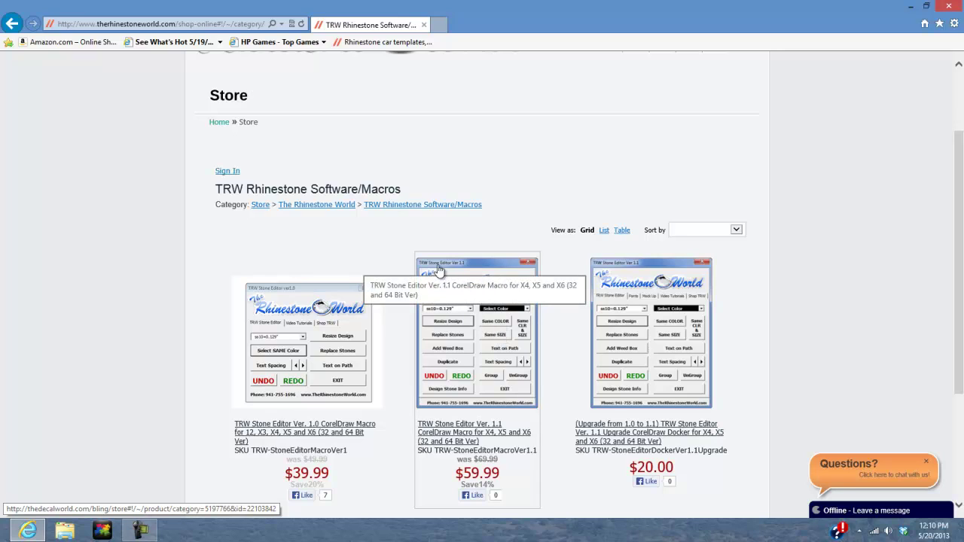
click(228, 172)
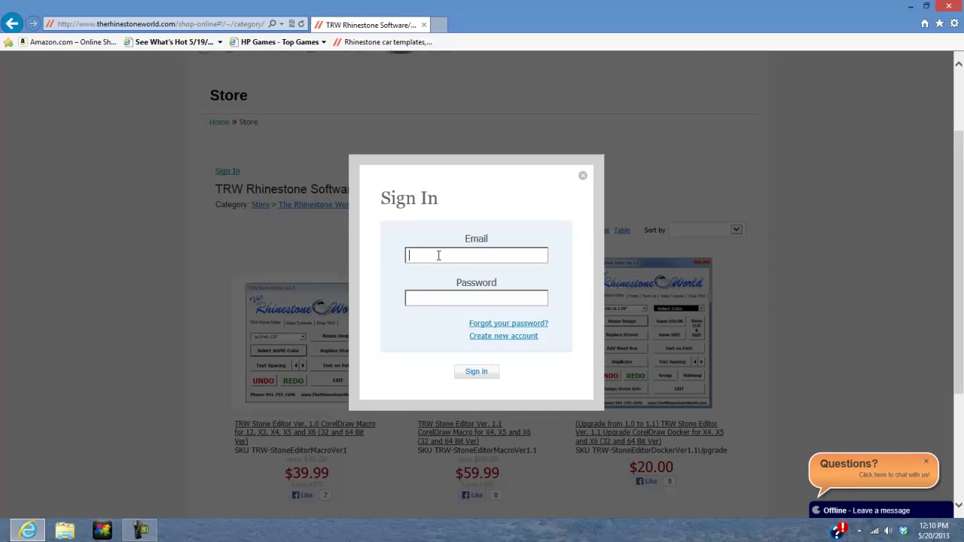
click(584, 178)
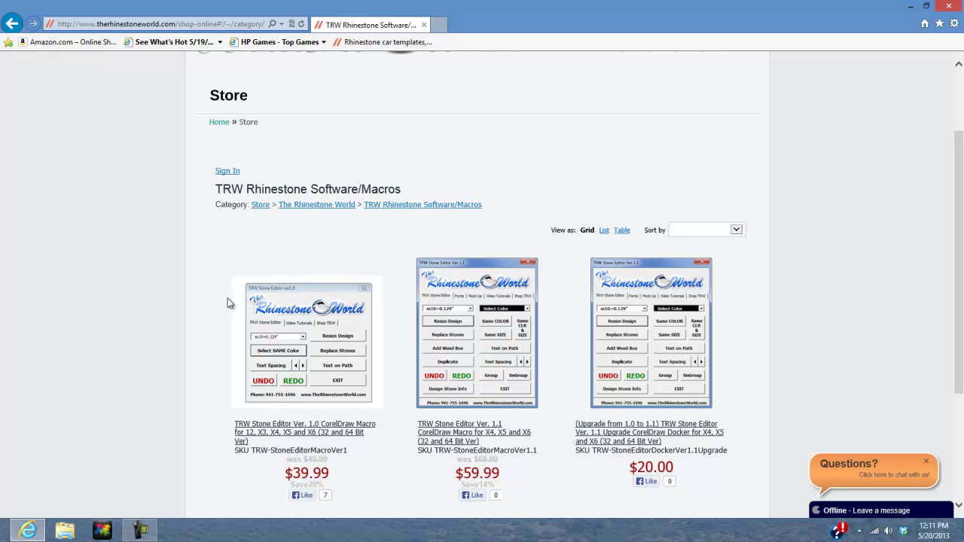
click(65, 532)
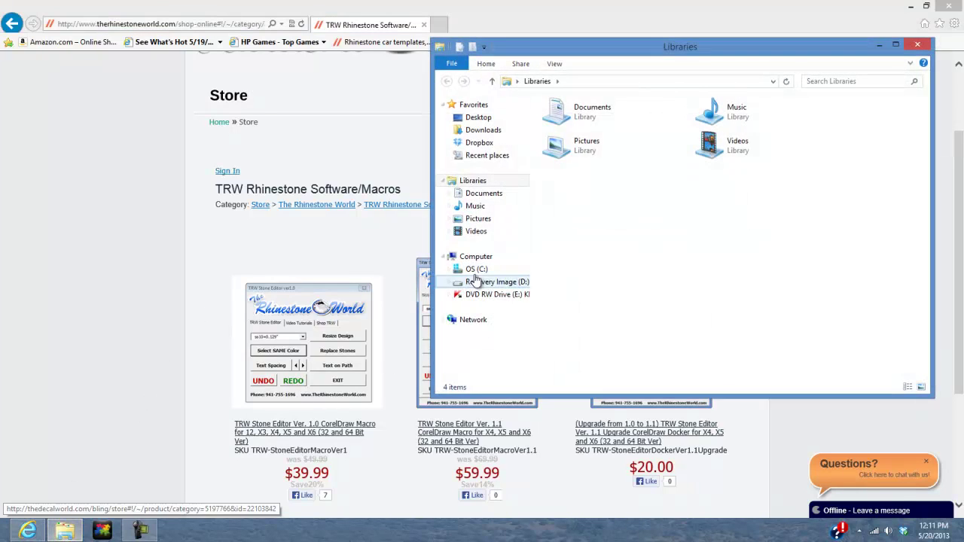
Show the Downloads folder and select the TRWStoneEditor_v1.1 installer
click(482, 131)
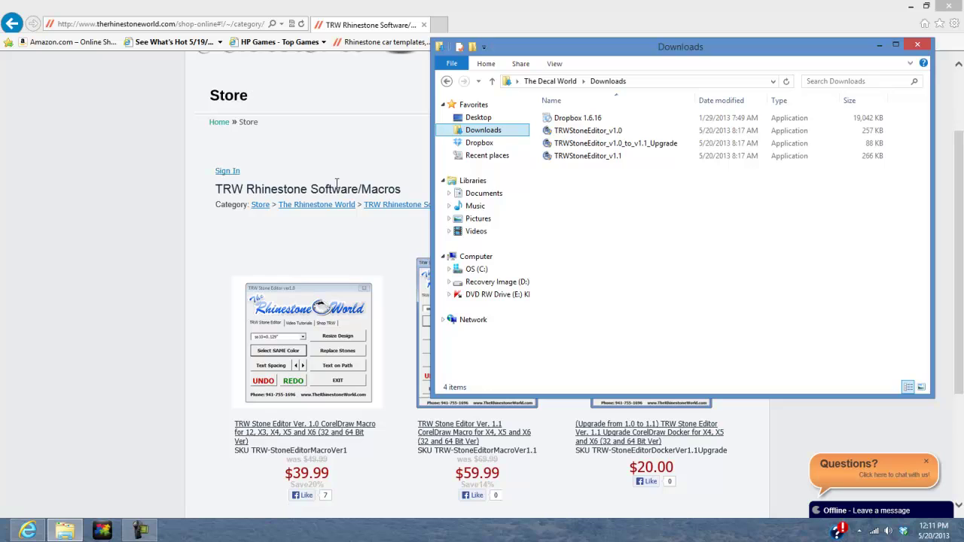
click(614, 163)
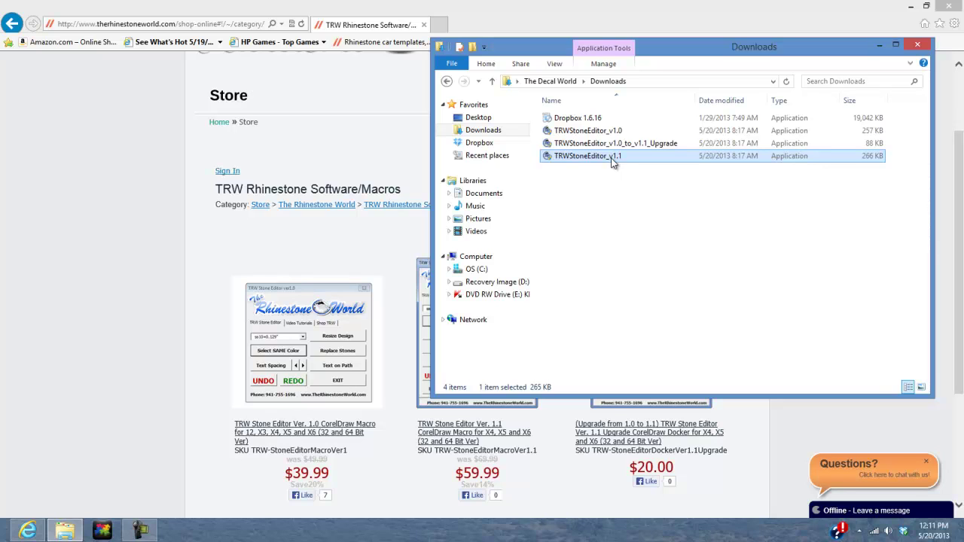
Install TRWStoneEditor_v1.1 for CorelDRAW X4 and X6, approving both overwrites, then close setup
double_click(612, 157)
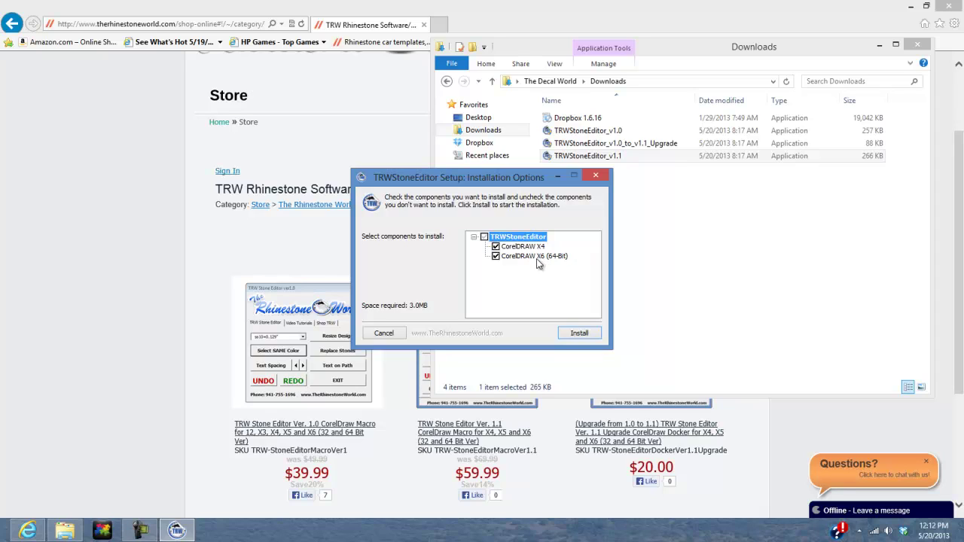
click(578, 334)
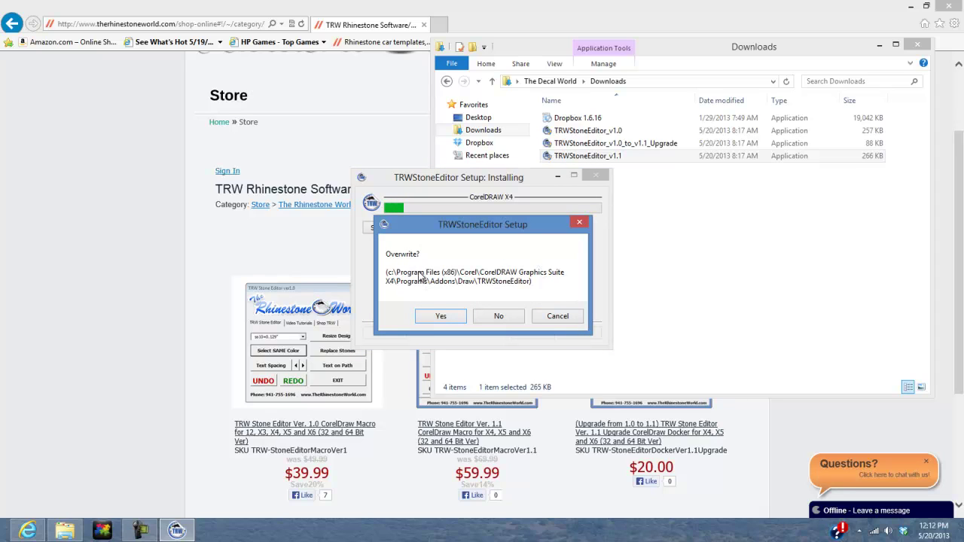
click(443, 323)
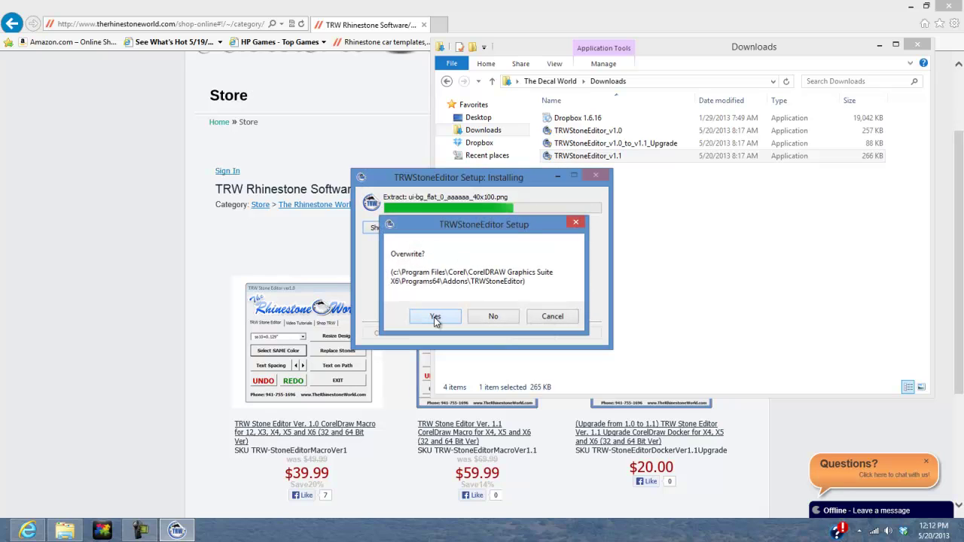
click(435, 320)
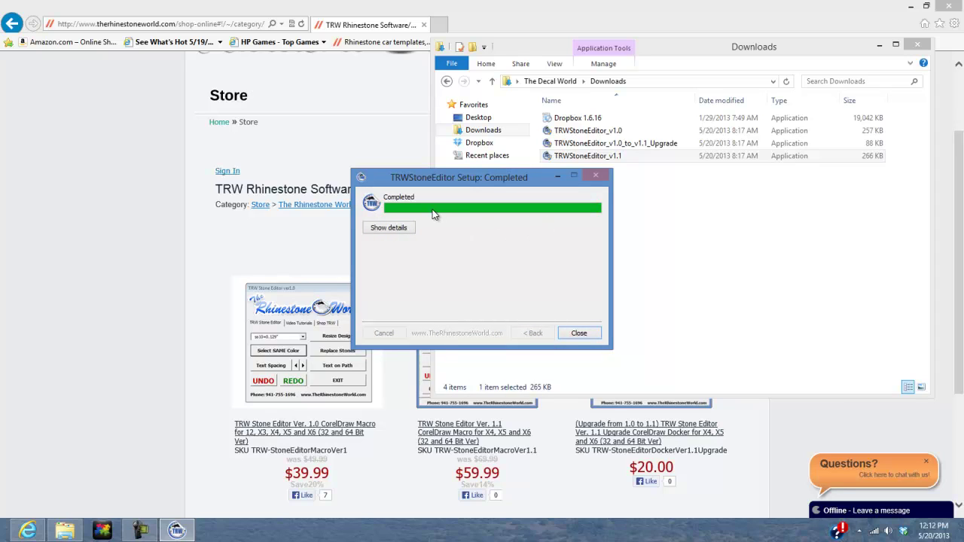
click(579, 334)
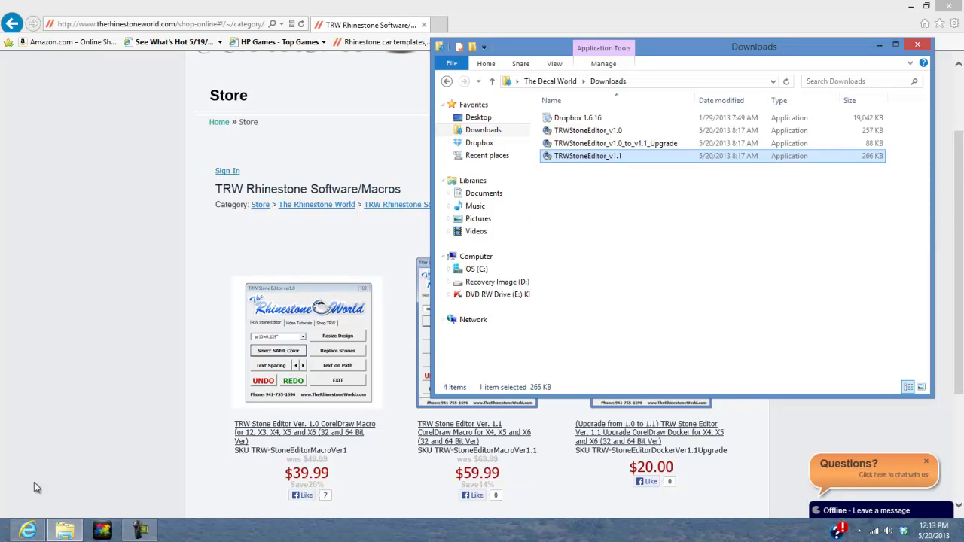
Launch CorelDRAW X6 (64-Bit) from the Start screen and create a new blank Letter document
click(1, 540)
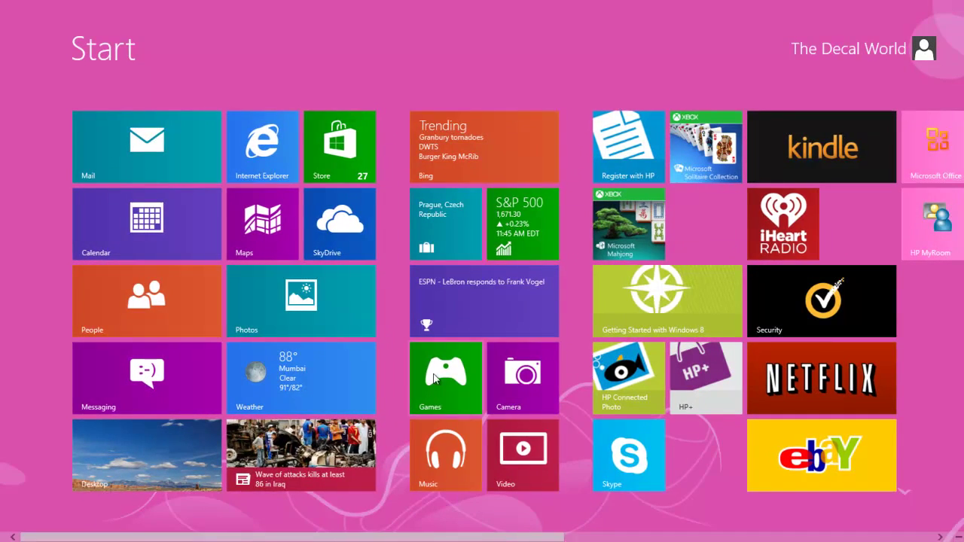
scroll(384, 540, down, 5)
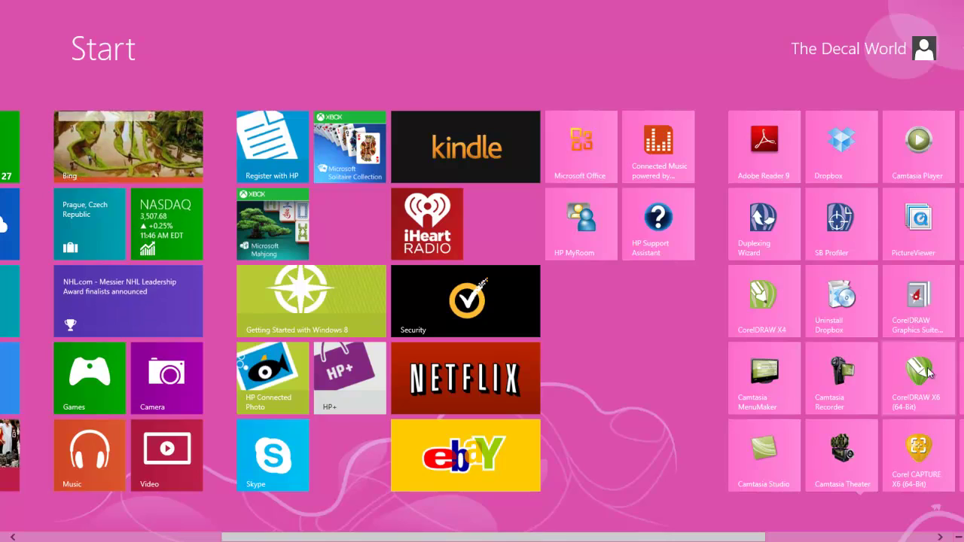
click(918, 373)
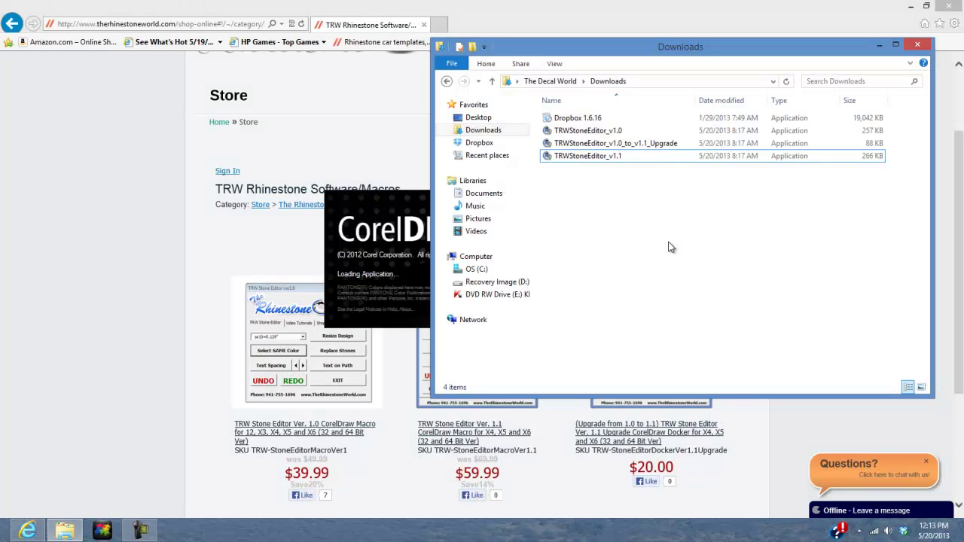
click(380, 160)
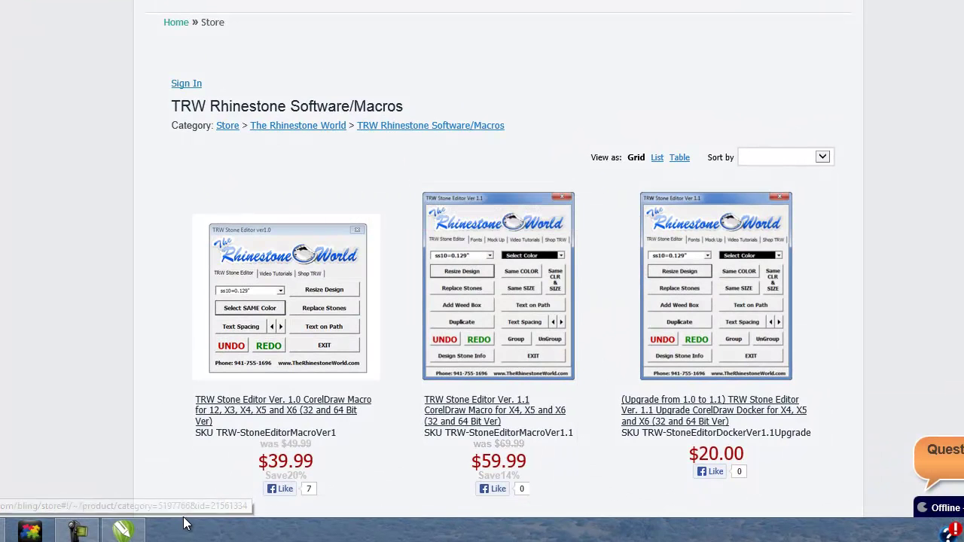
click(138, 534)
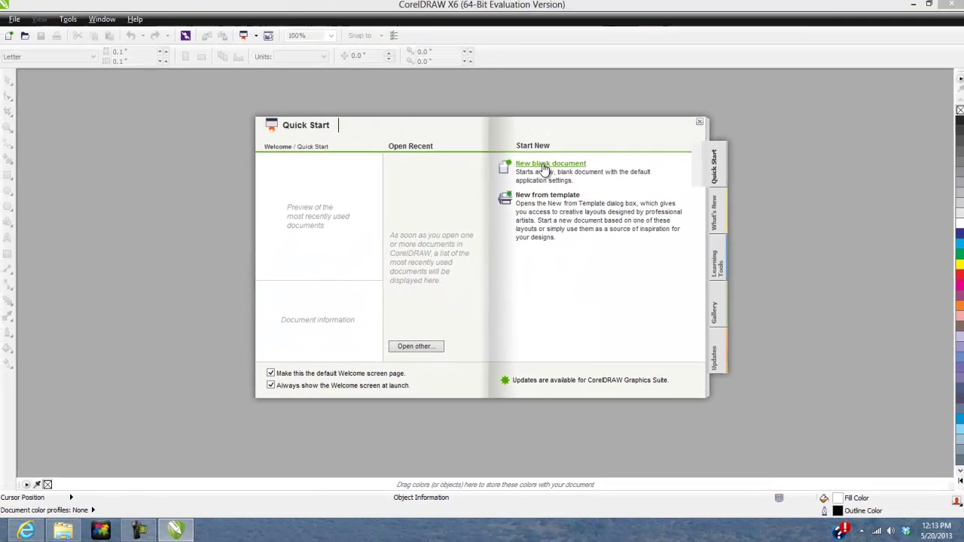
click(590, 76)
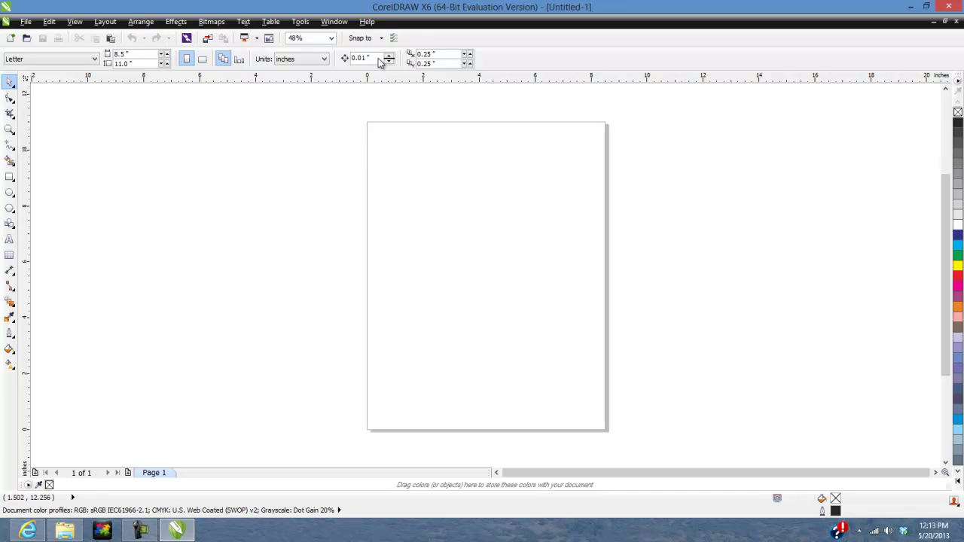
Open the TRW Stone Editor 1.1 docker from Window > Dockers
click(333, 21)
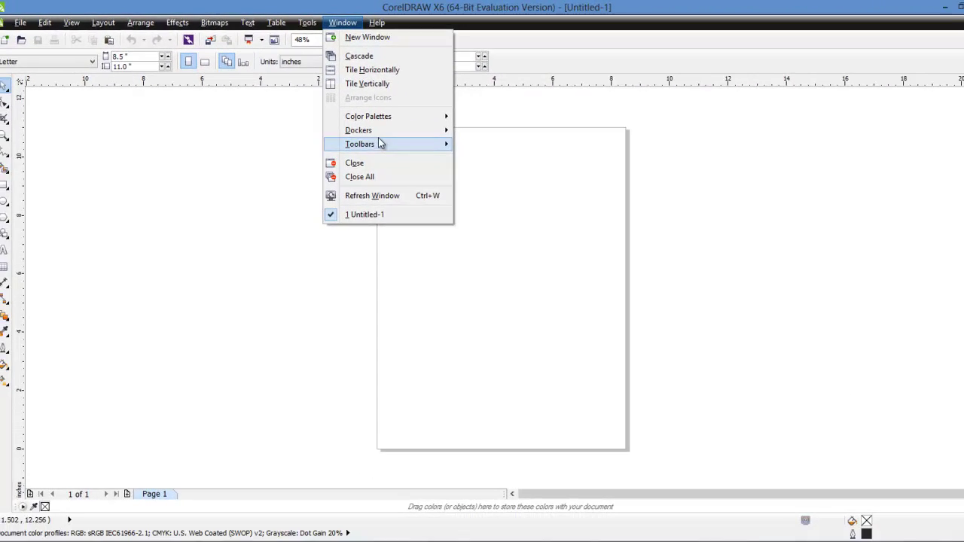
mouse_move(422, 158)
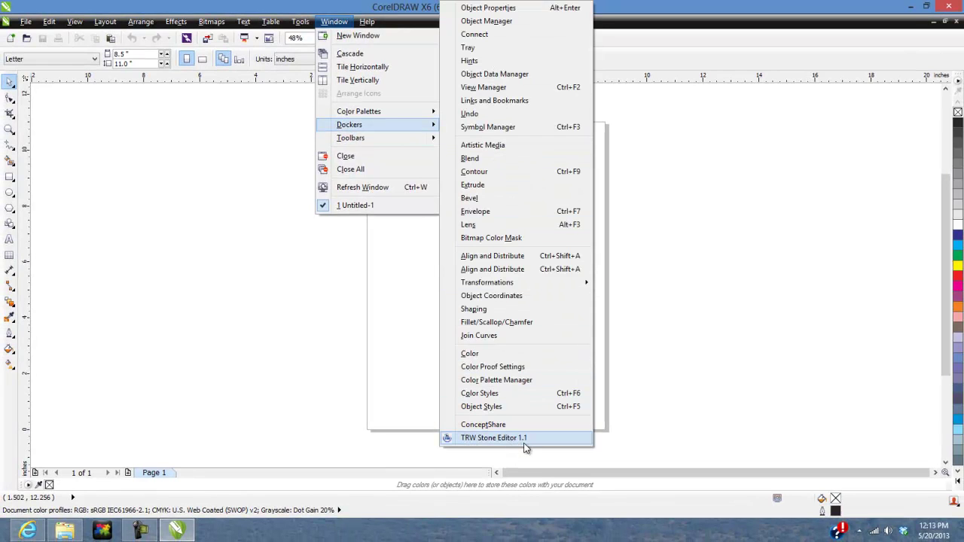
click(493, 438)
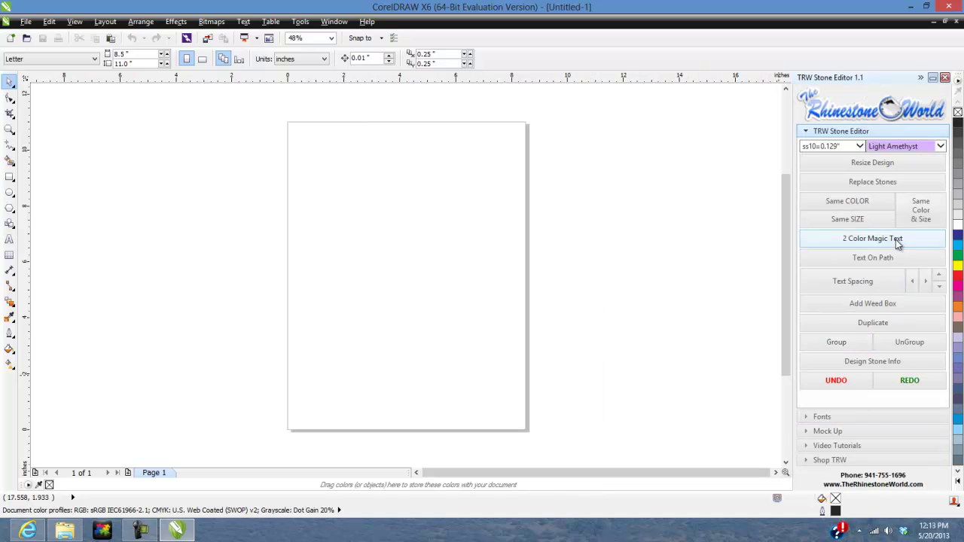
click(920, 77)
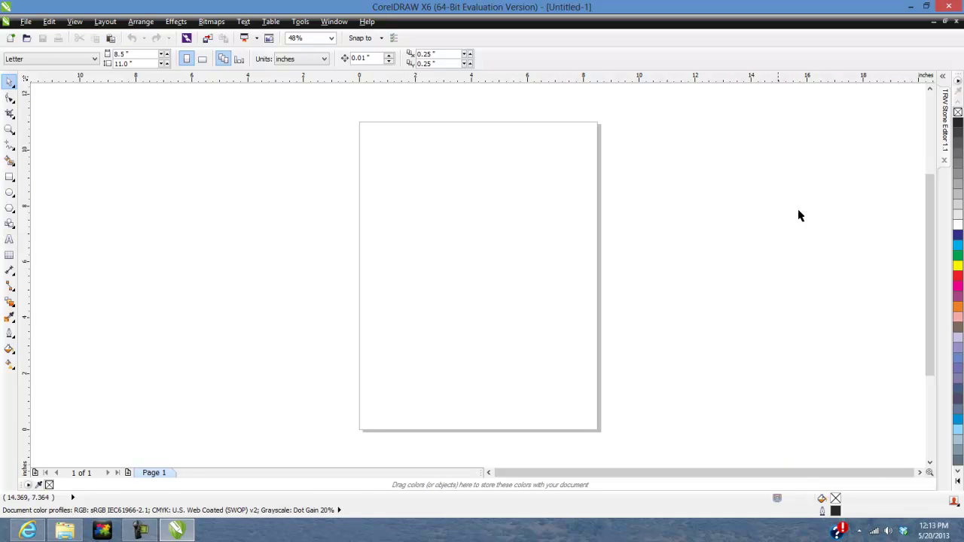
click(939, 54)
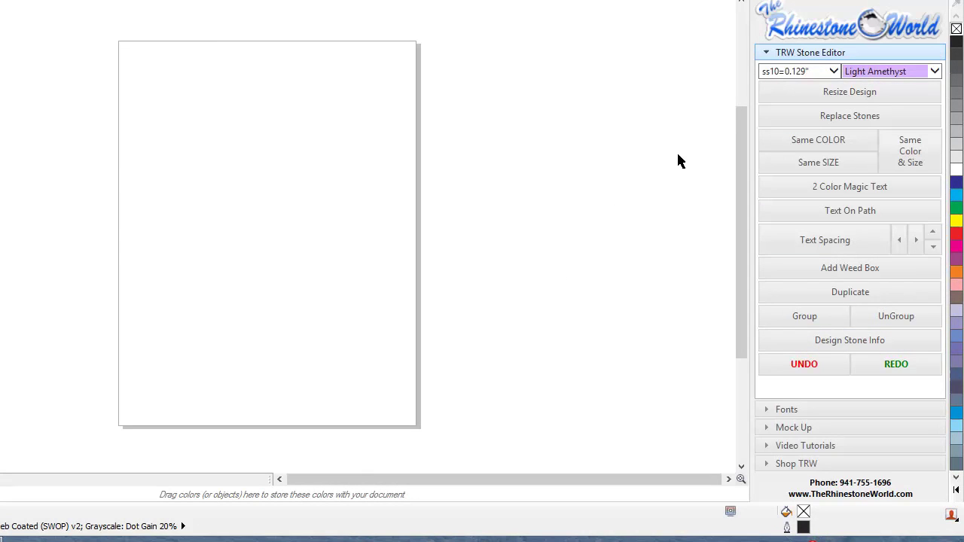
Keep ss10=0.129" as the stone size and bring up the stone colour list
click(833, 72)
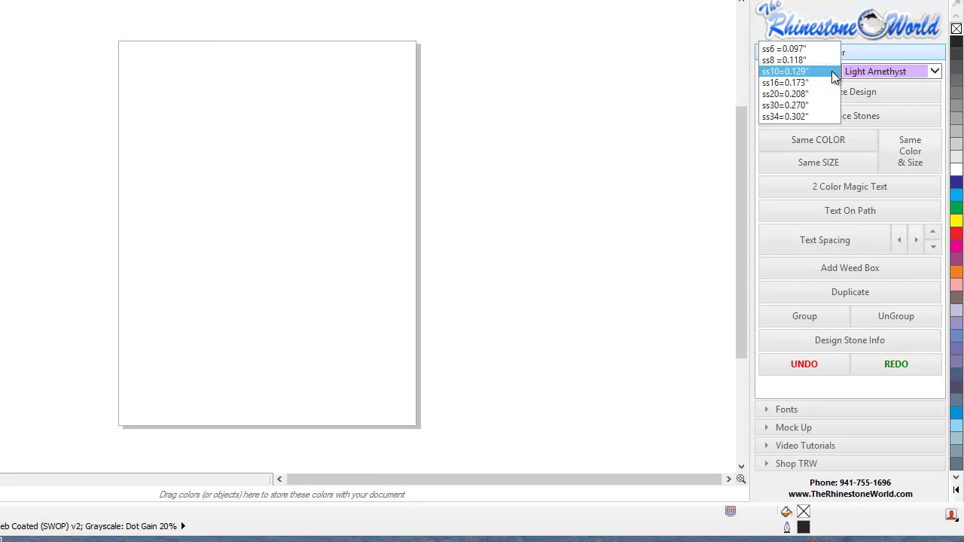
click(716, 82)
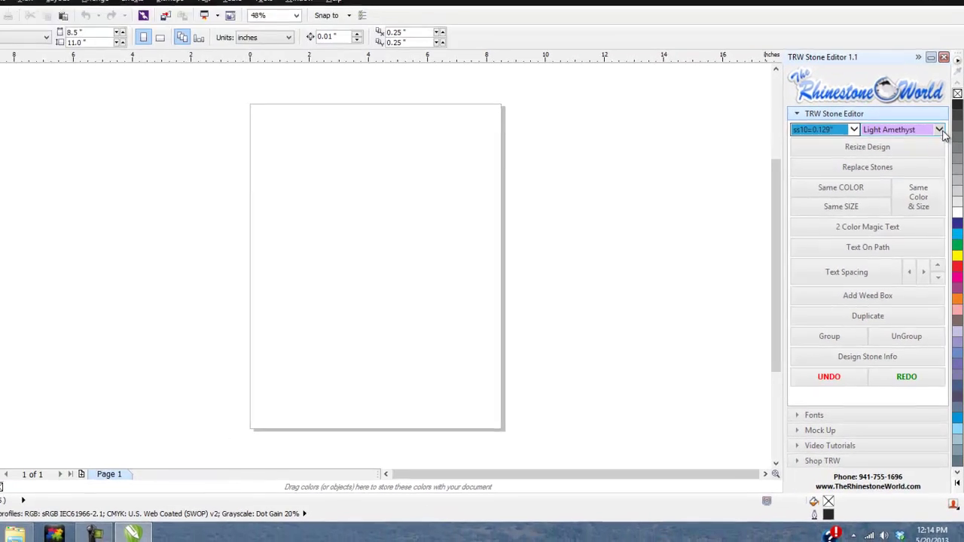
click(939, 131)
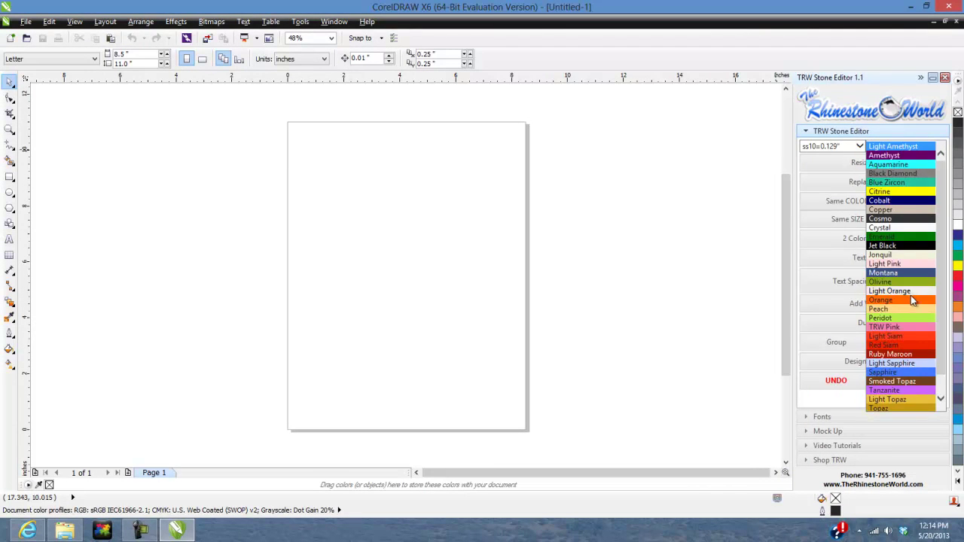
Choose Light Amethyst from the stone colour list
scroll(910, 380, down, 1)
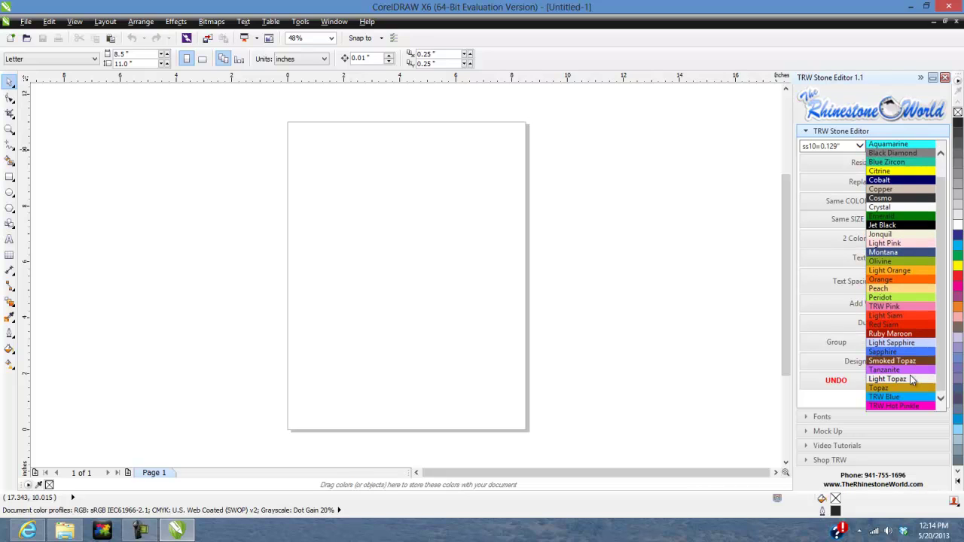
scroll(912, 407, up, 1)
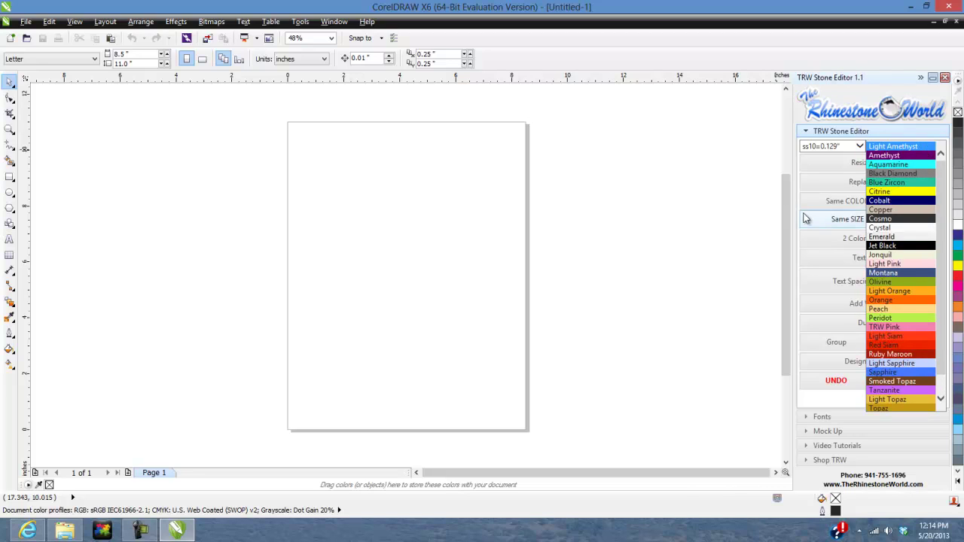
click(777, 186)
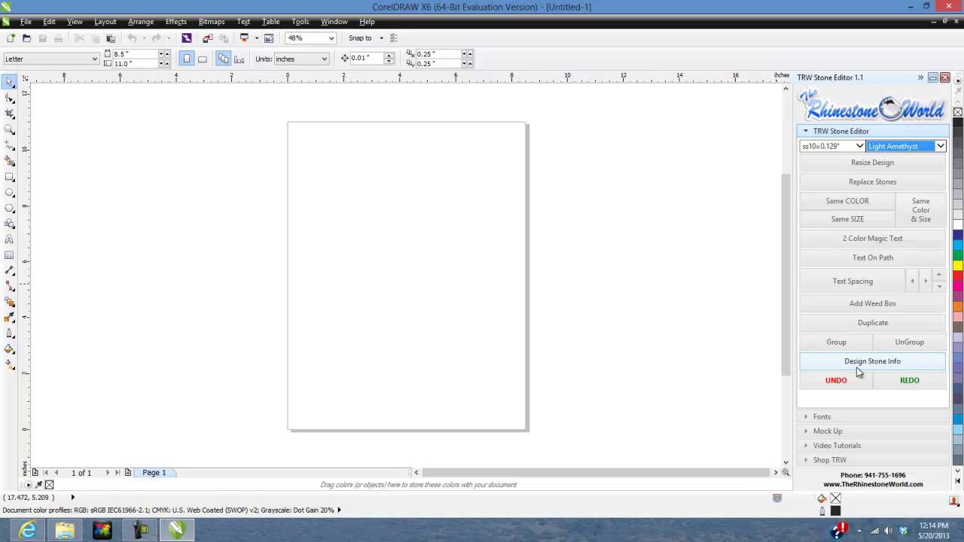
click(828, 431)
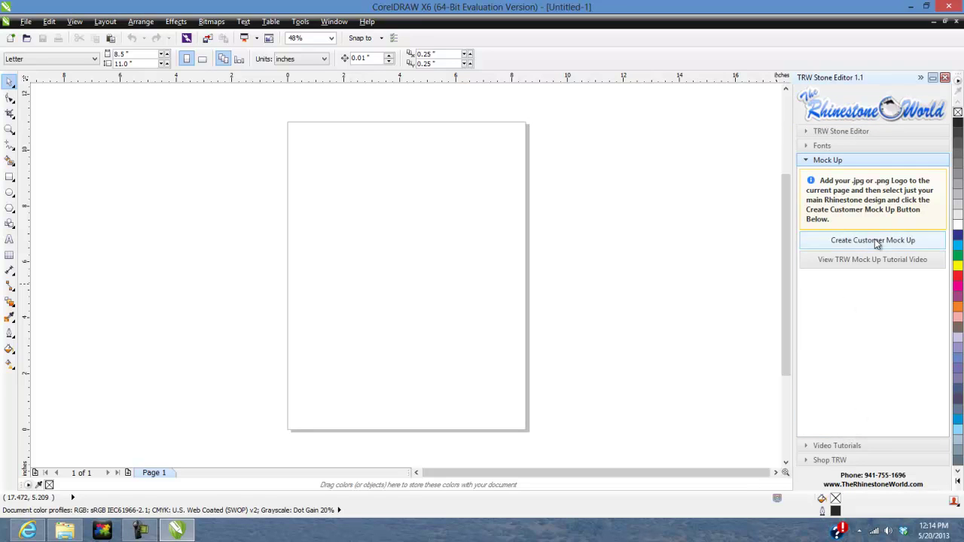
click(853, 148)
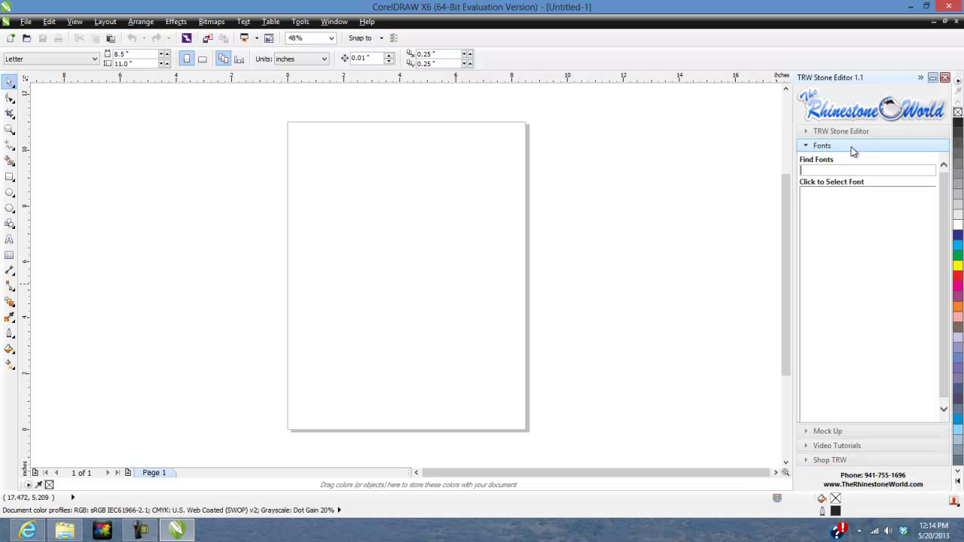
click(854, 449)
click(830, 460)
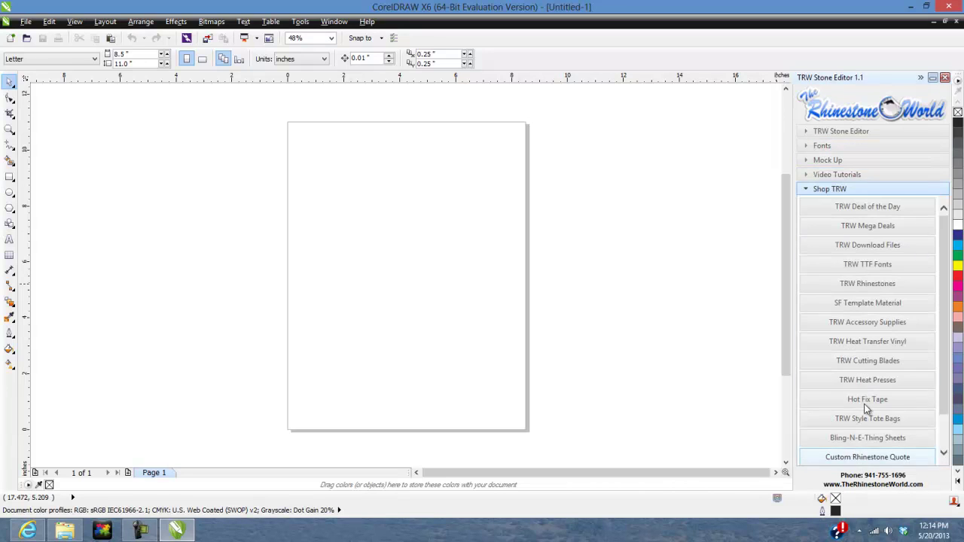
scroll(858, 277, down, 2)
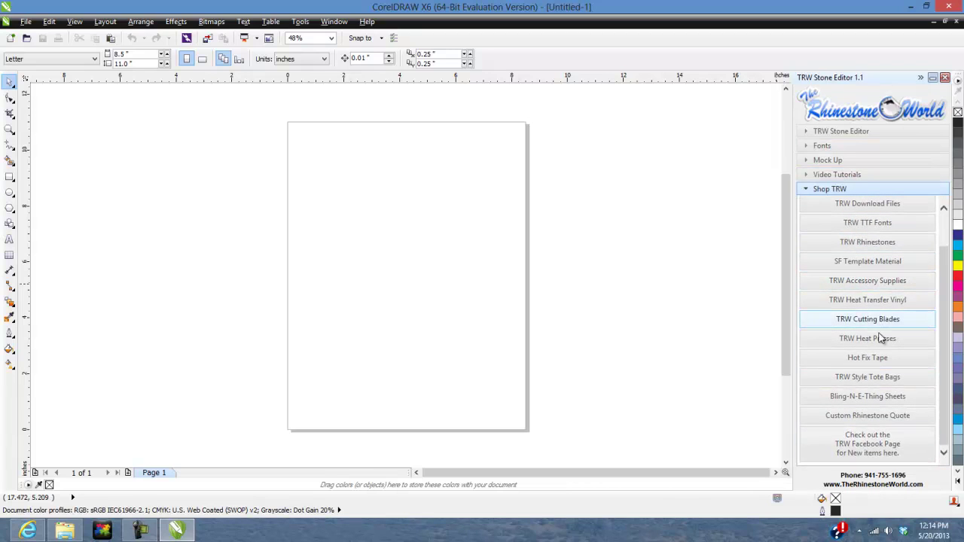
scroll(865, 343, up, 2)
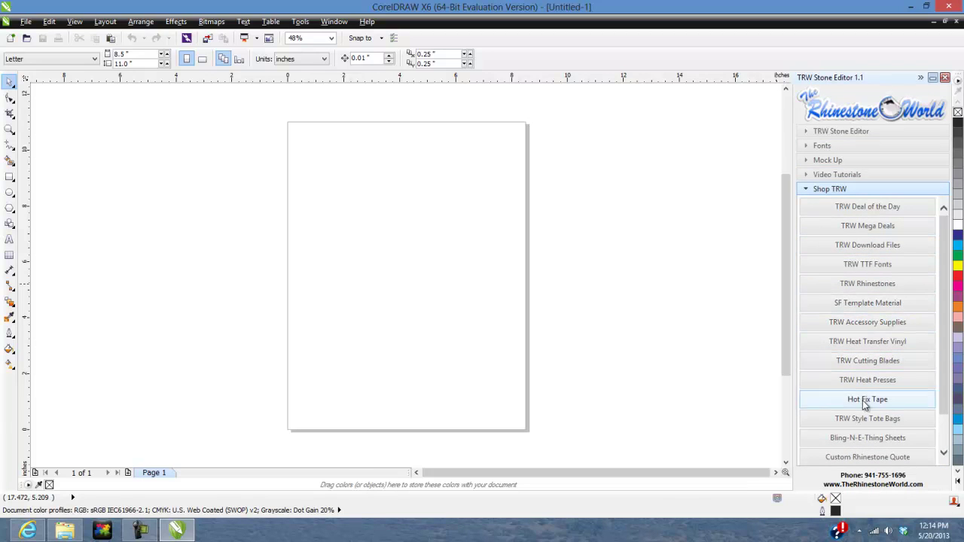
scroll(848, 311, down, 1)
scroll(847, 311, up, 1)
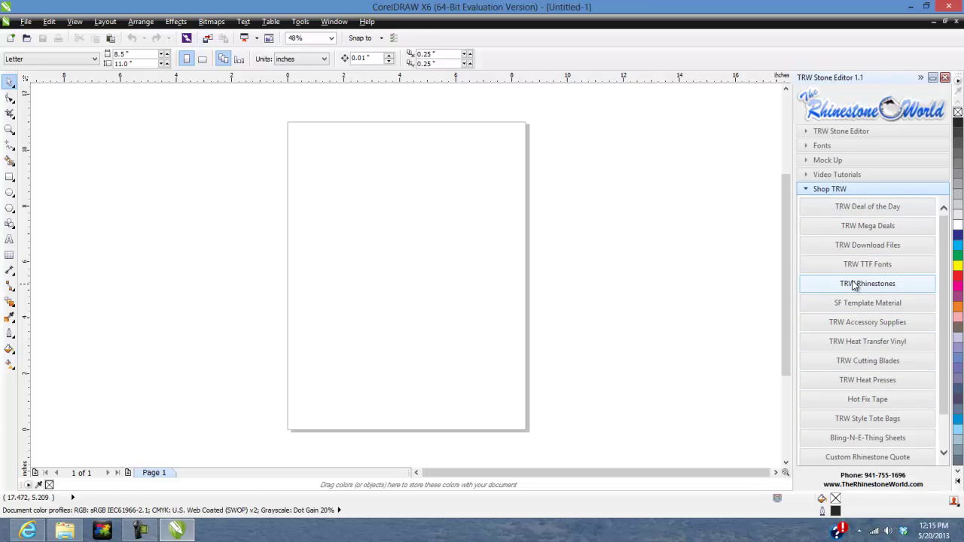
click(848, 132)
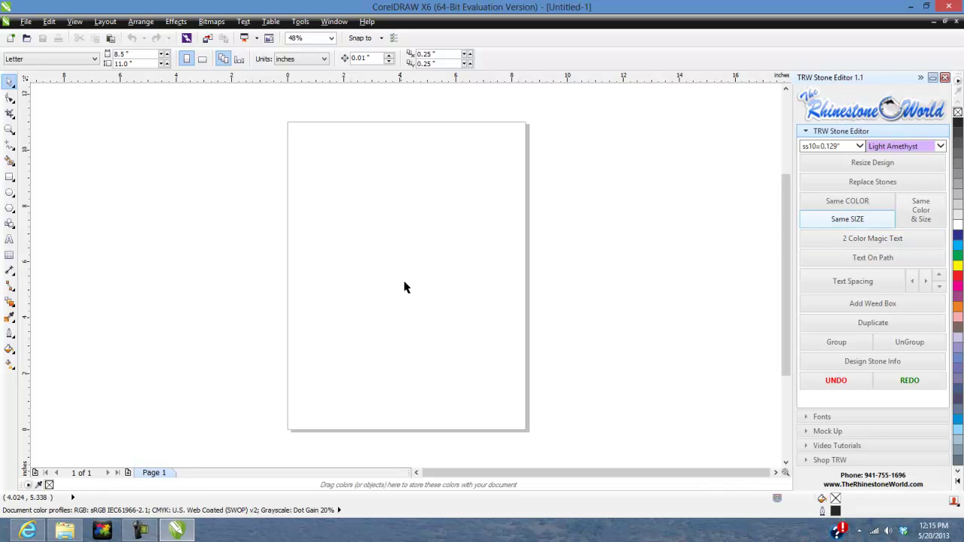
Add the text 'shs' near the page centre and enlarge it to about 118 pt
click(9, 241)
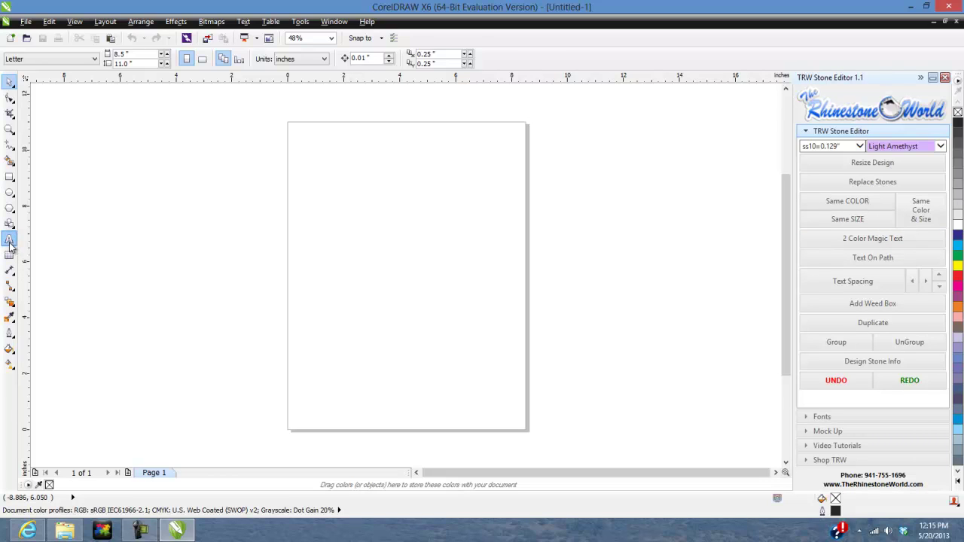
click(412, 248)
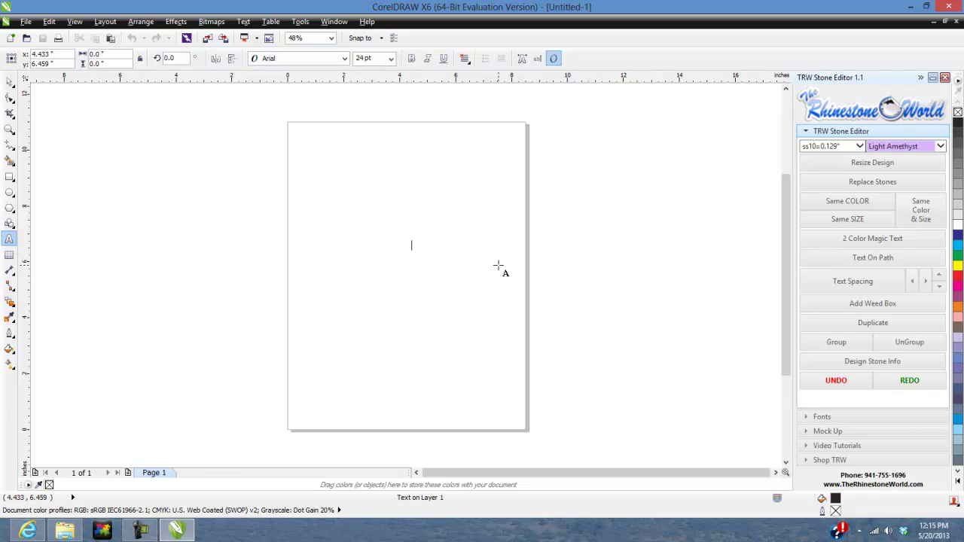
text(shs)
click(9, 81)
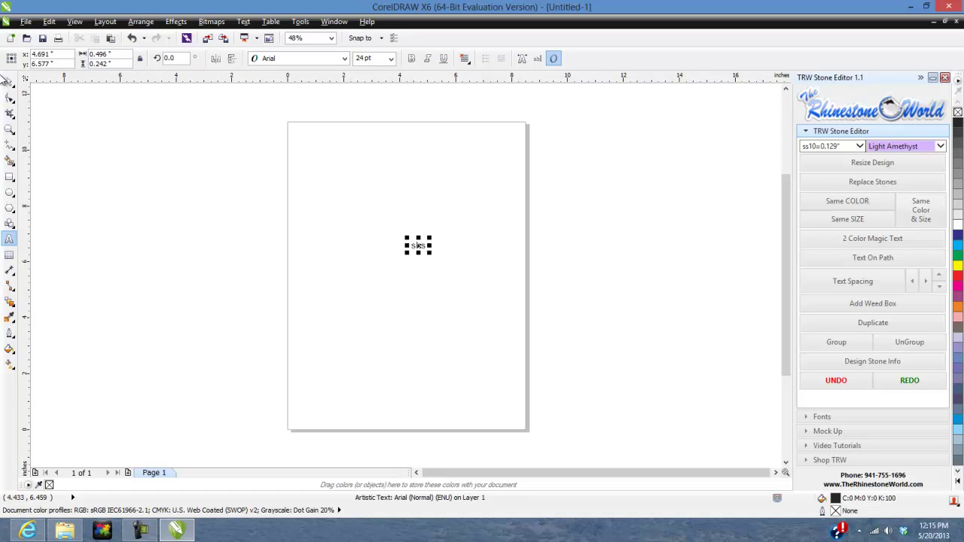
drag(428, 239, 486, 211)
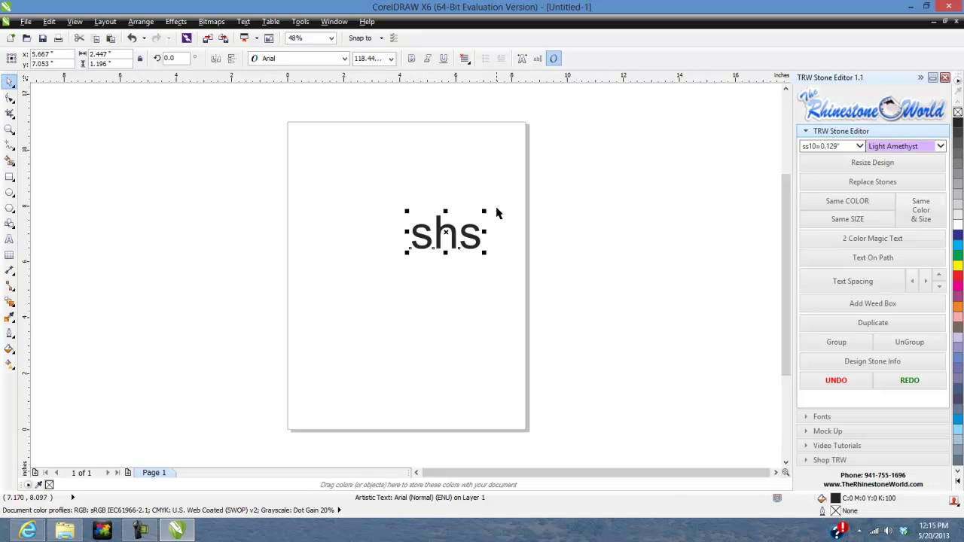
click(869, 418)
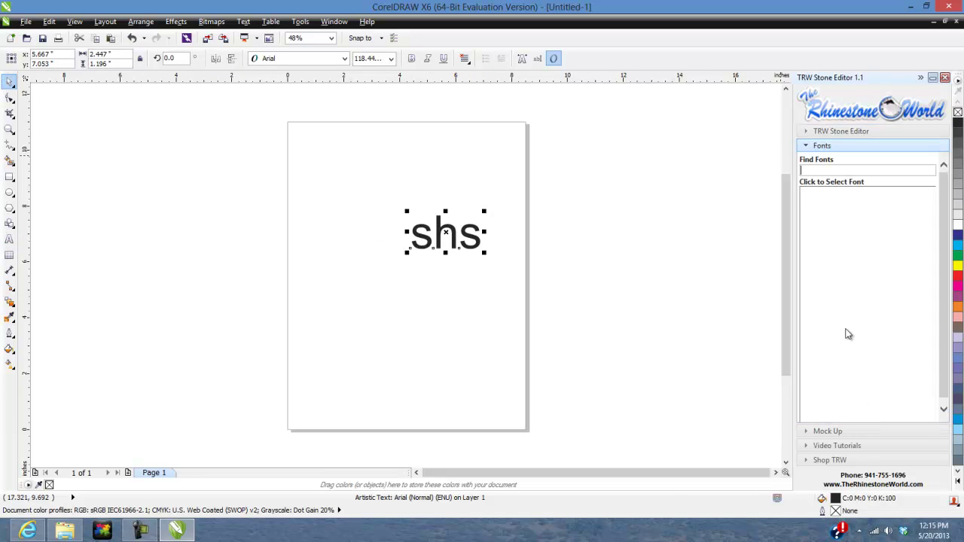
Apply the TRW 2 Zebra RF font to 'shs' and enlarge it to about 207 pt
click(835, 173)
text(tre)
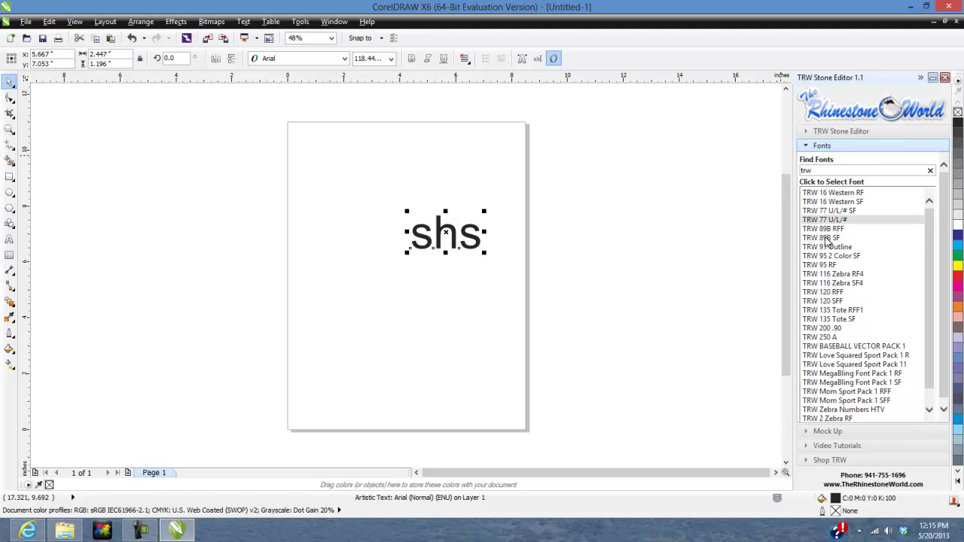
scroll(858, 290, down, 1)
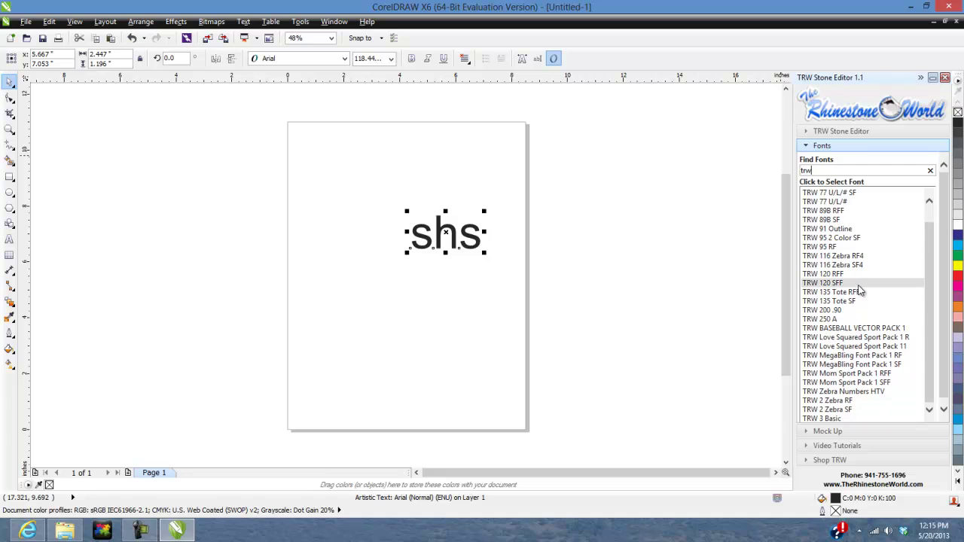
click(848, 403)
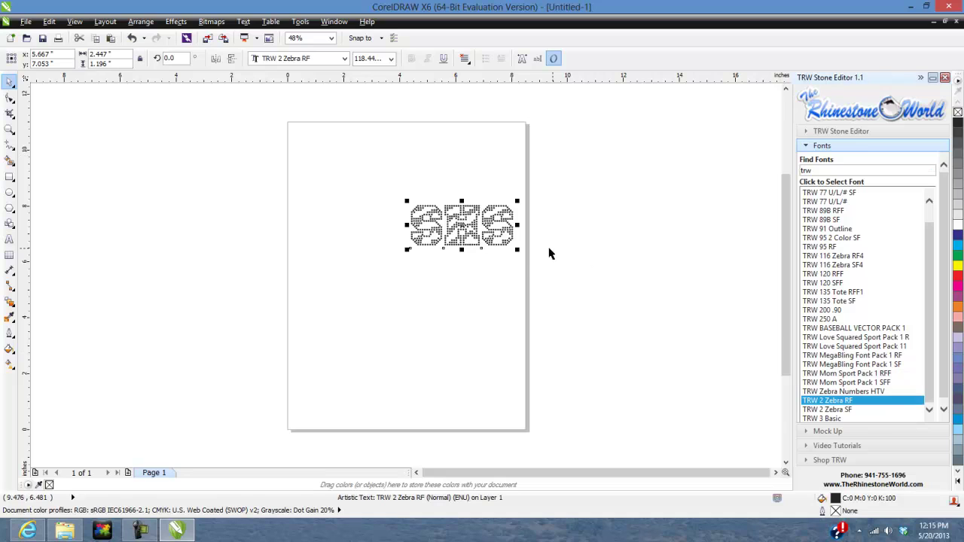
drag(542, 262, 595, 301)
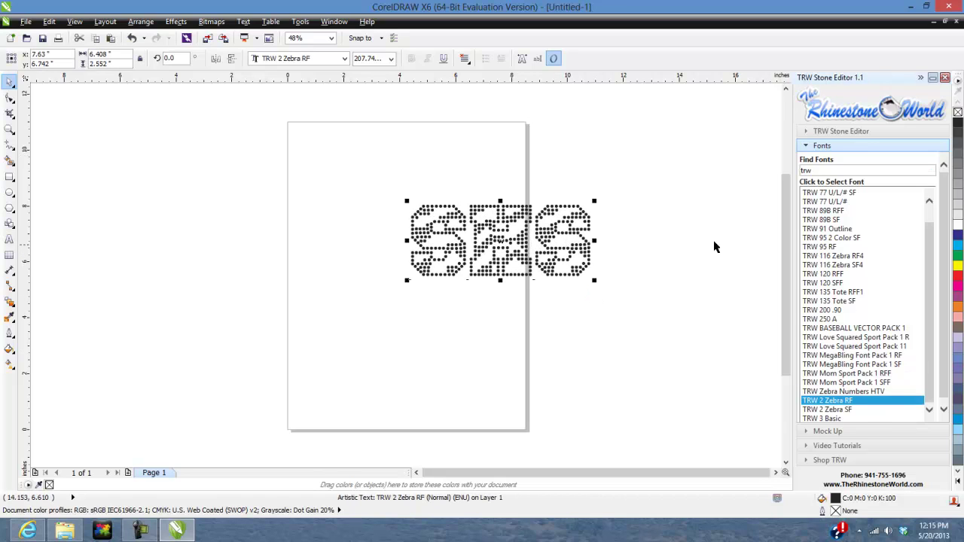
click(823, 132)
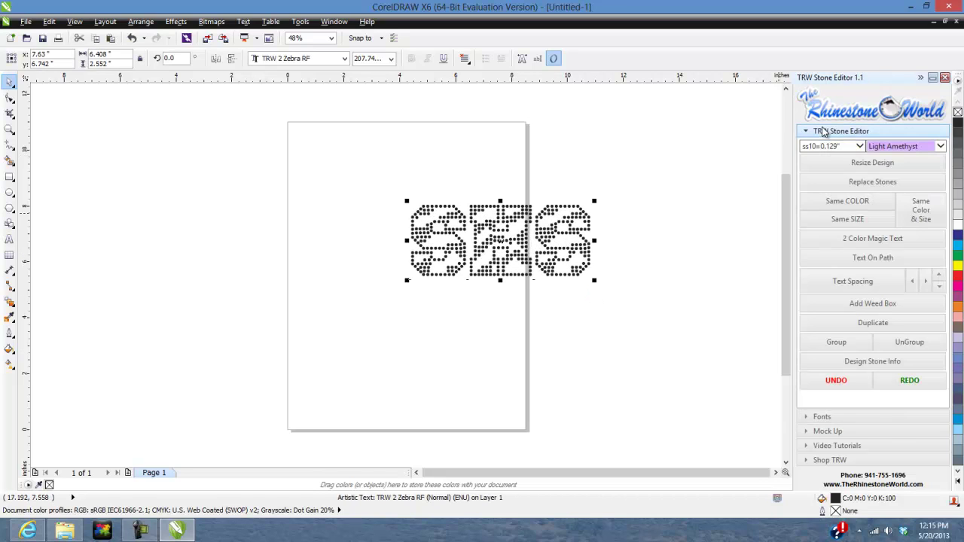
Reduce the rhinestone letter spacing with five Text Spacing decrements
click(911, 281)
click(911, 281)
click(911, 281)
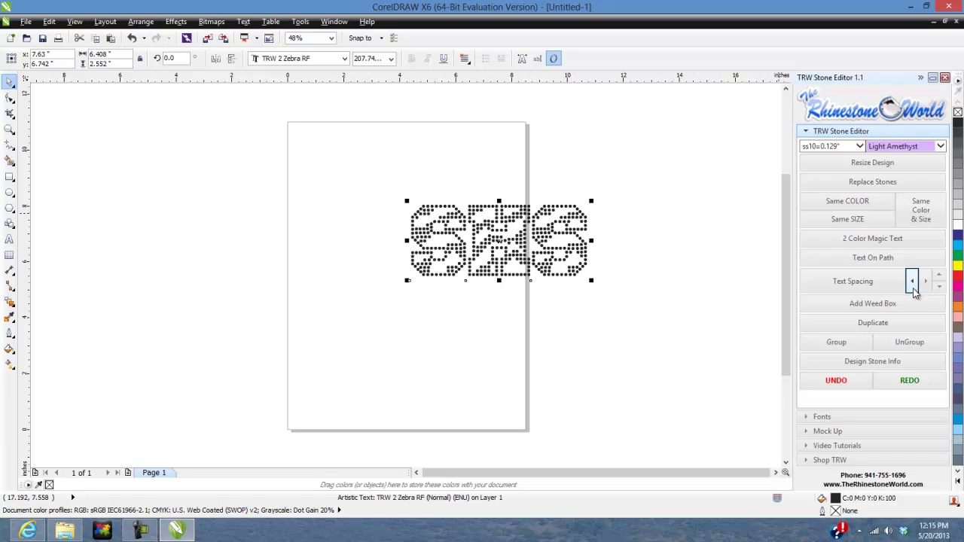
click(912, 281)
click(913, 286)
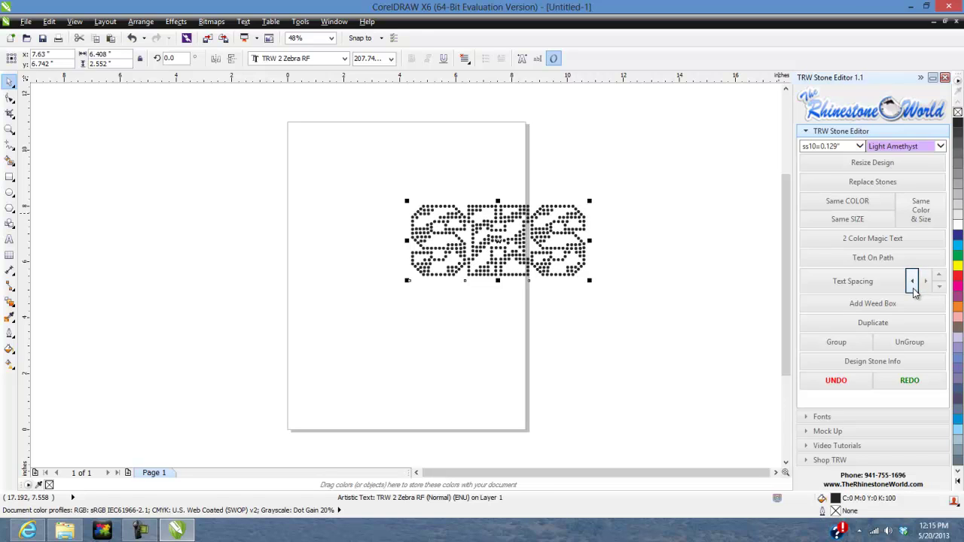
Drag the rhinestone 'shs' design left so it sits fully on the page
click(686, 219)
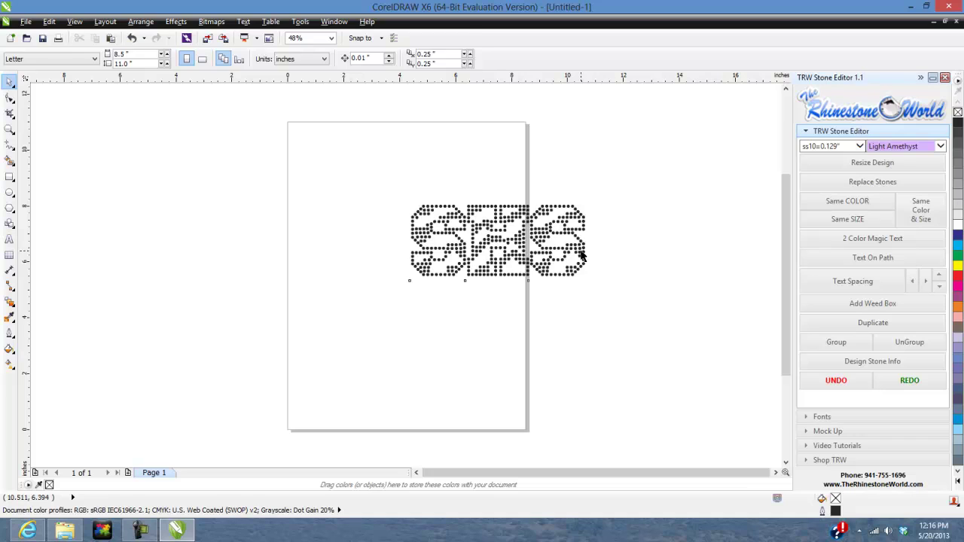
click(581, 256)
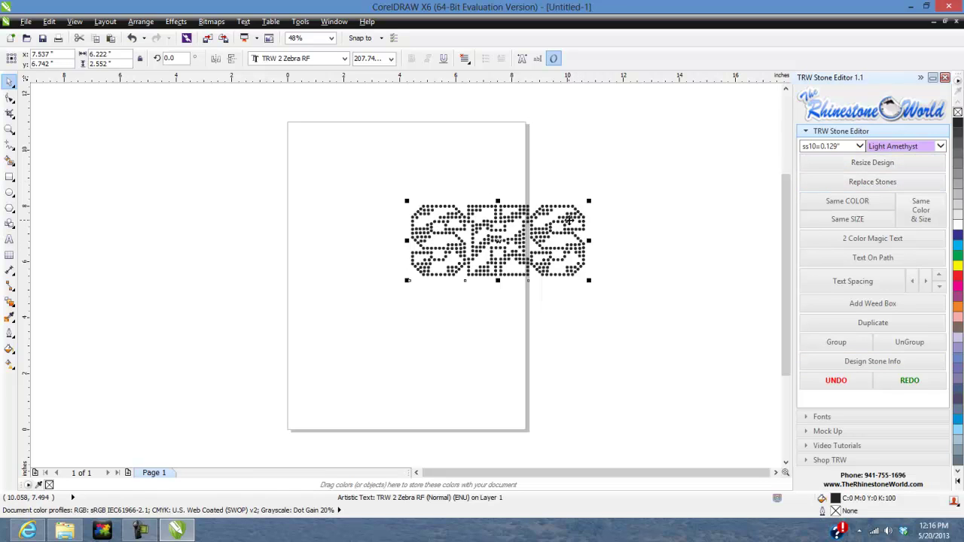
click(639, 215)
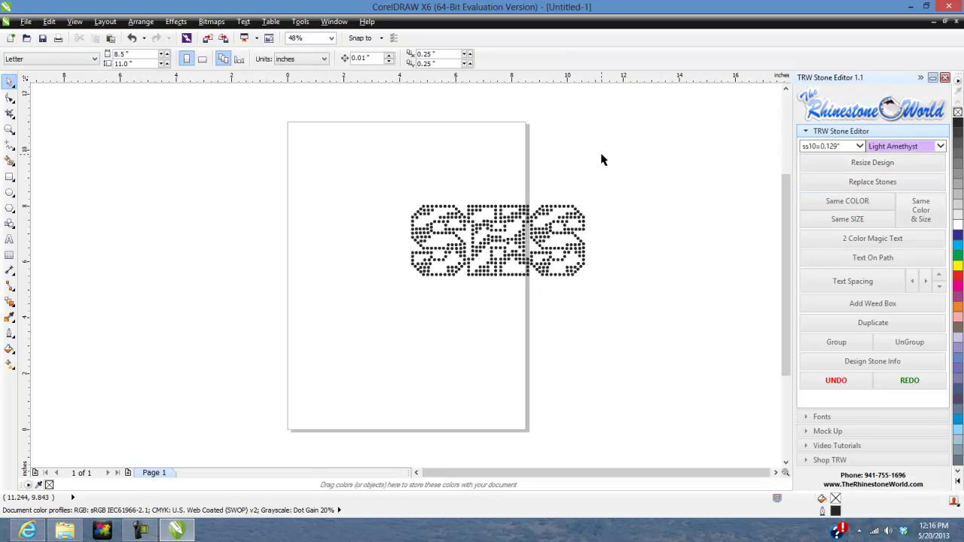
drag(515, 217, 454, 198)
drag(521, 209, 517, 210)
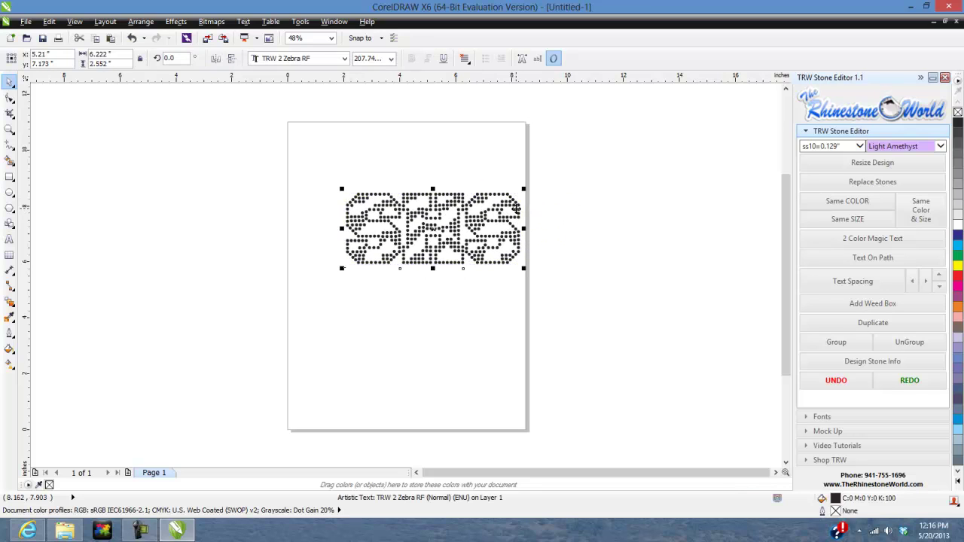
click(587, 194)
click(509, 213)
Apply 2 Color Magic Text for orange inner stones in black outlines, then select both parts
click(859, 241)
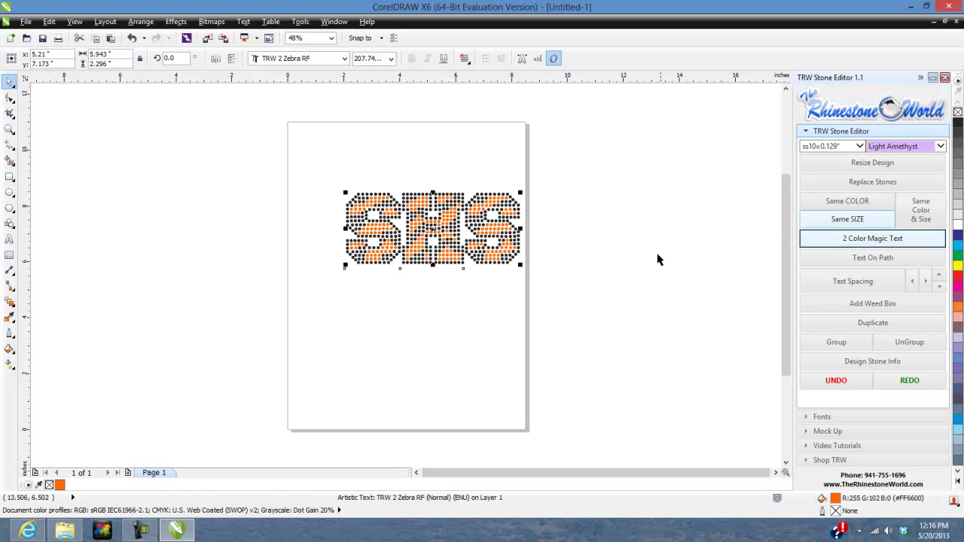
click(564, 239)
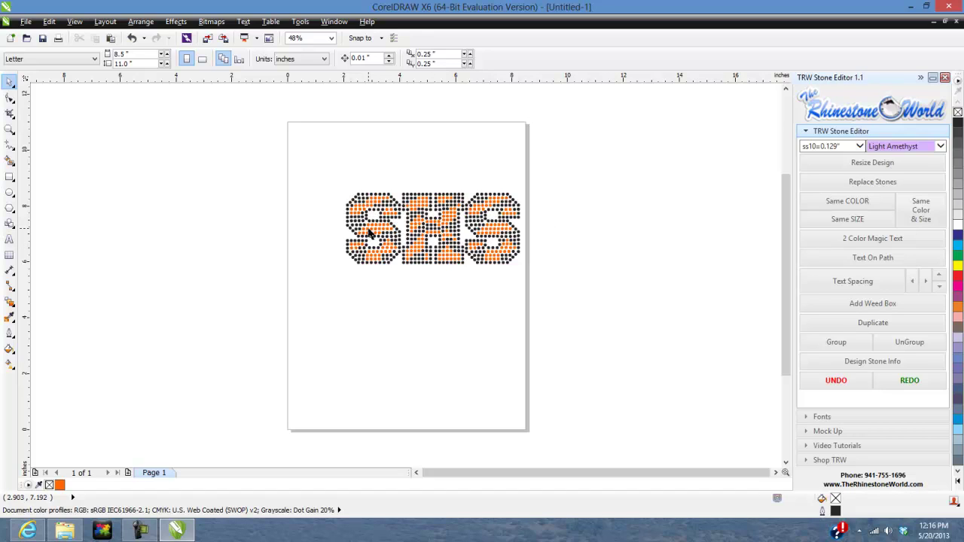
drag(565, 175, 287, 295)
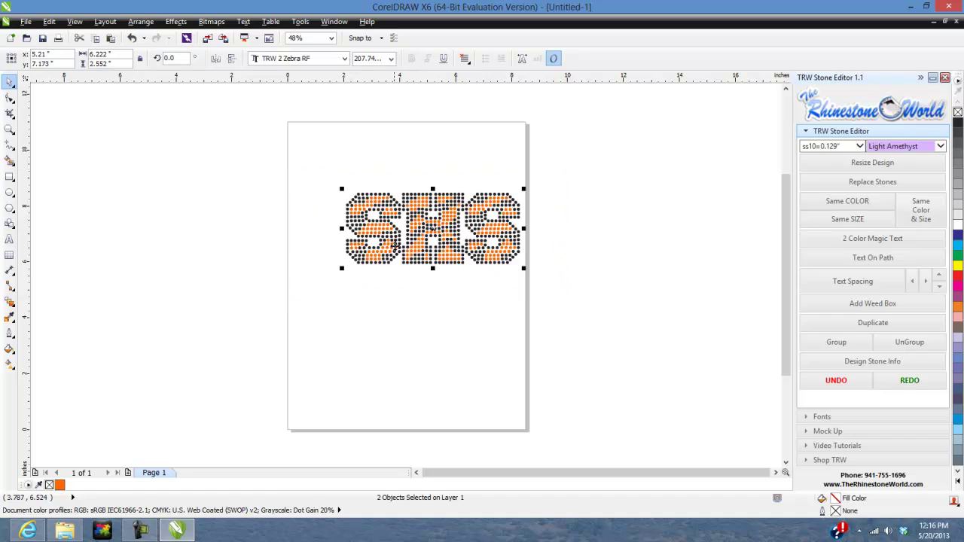
Resize the SHS design for ss10 (0.129") stones and replace all its stones with ss10
click(859, 147)
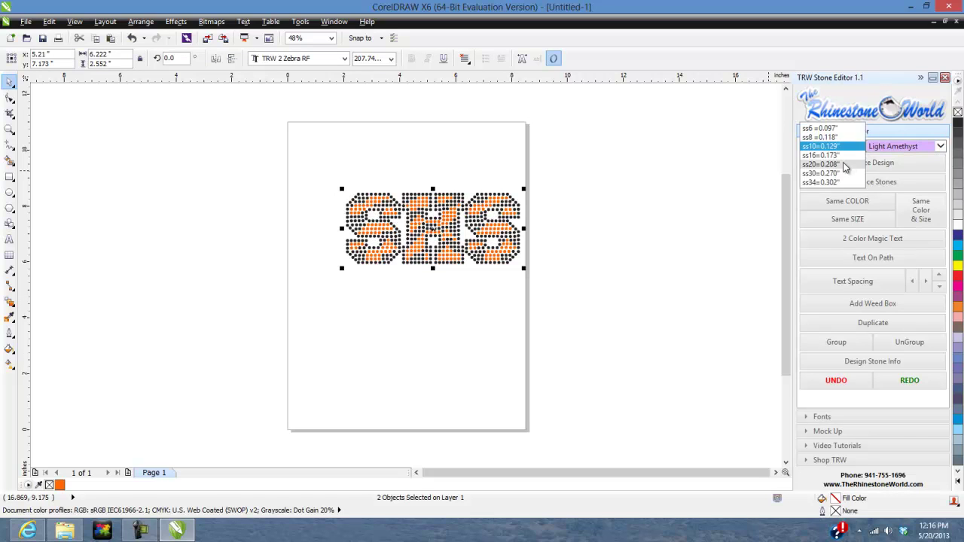
click(821, 146)
click(841, 164)
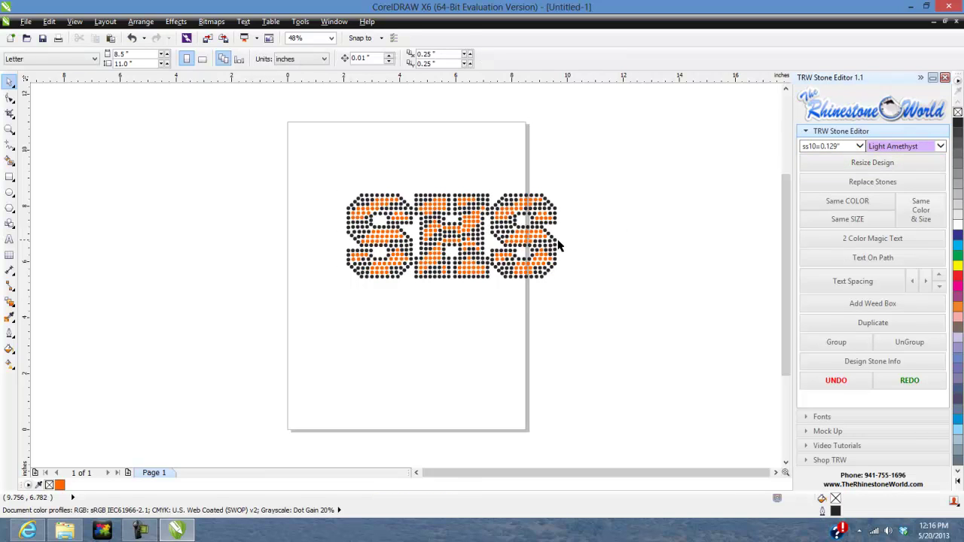
drag(611, 160, 297, 336)
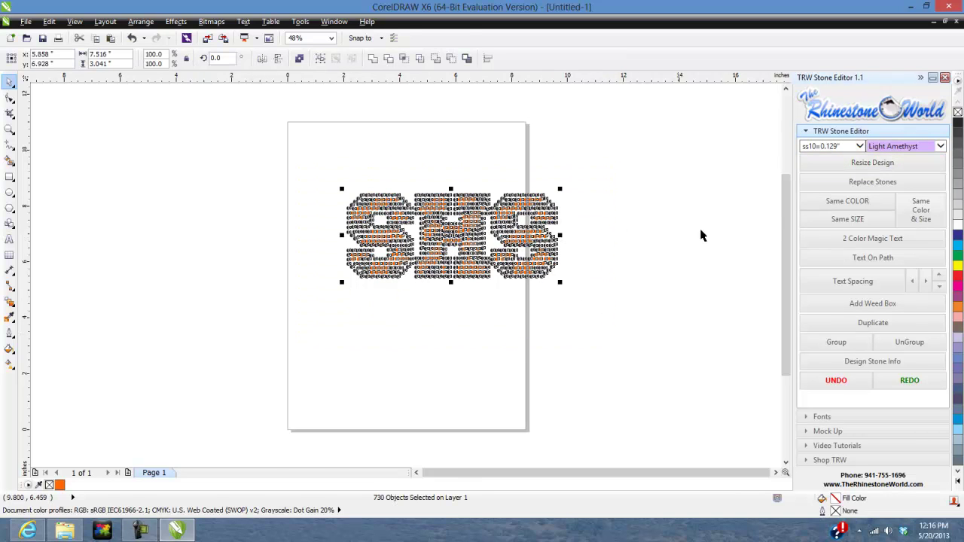
click(872, 181)
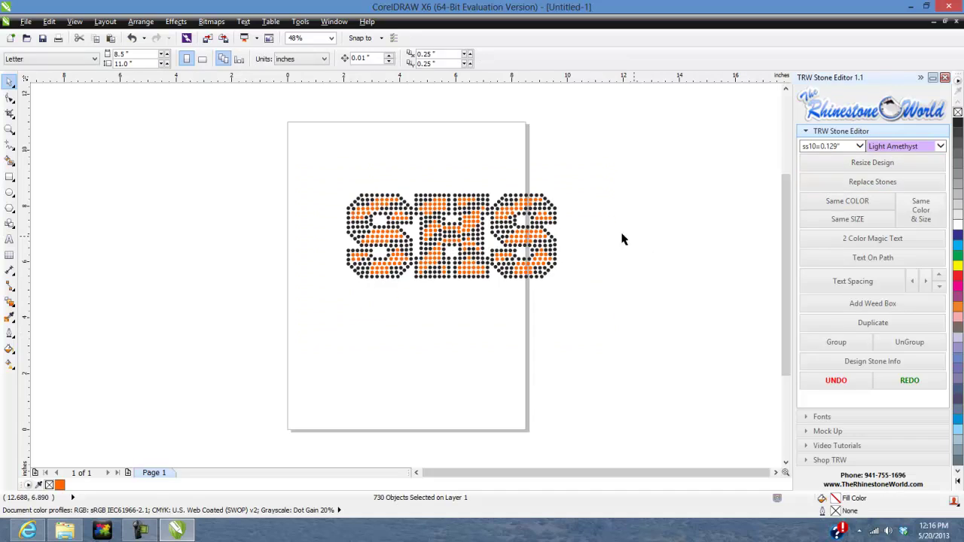
scroll(542, 238, up, 7)
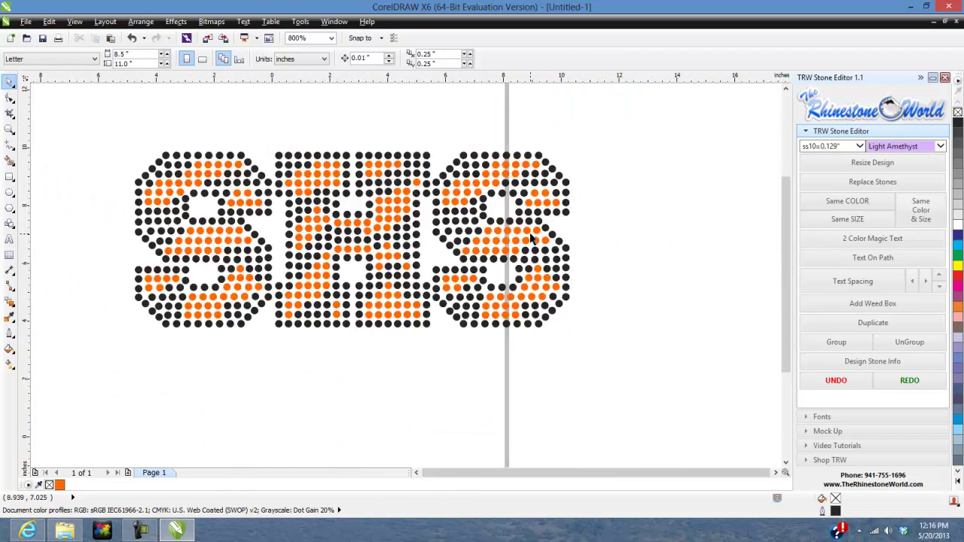
Select all black stones by same colour, recolour them Tanzanite, then select the whole SHS design
scroll(555, 215, up, 3)
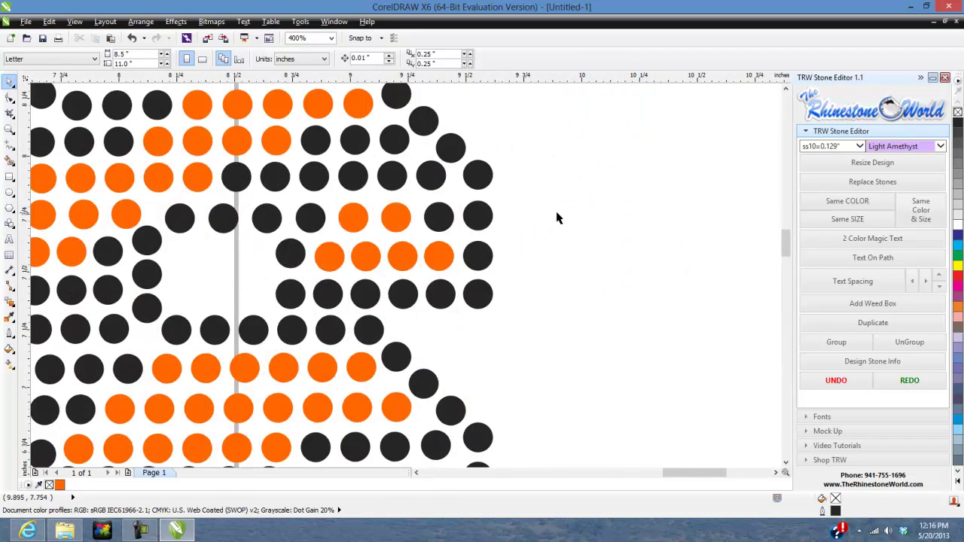
scroll(493, 198, down, 3)
click(479, 188)
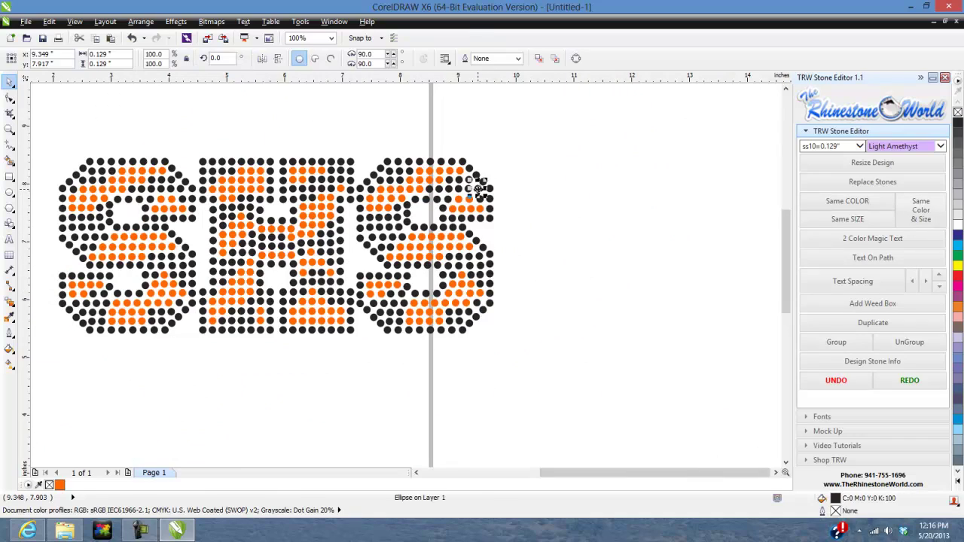
click(835, 200)
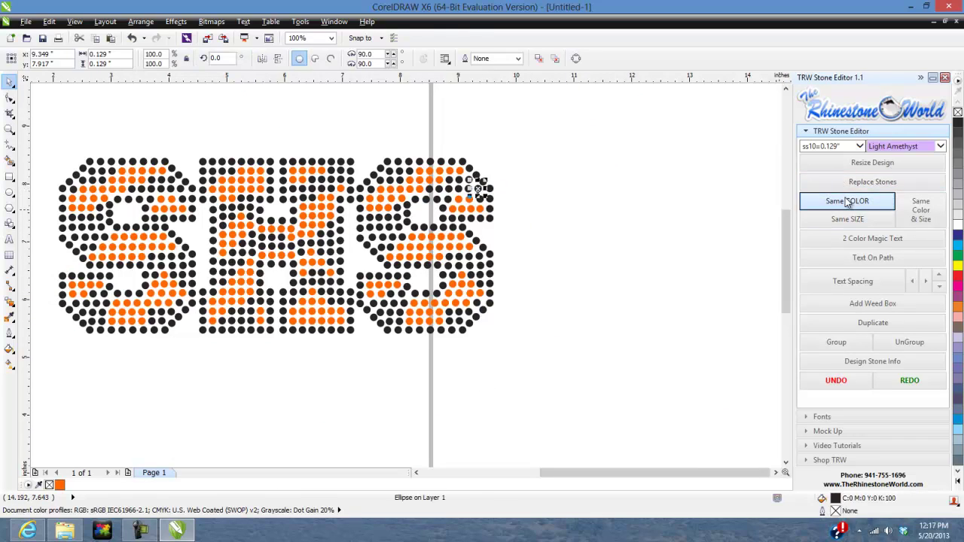
click(941, 146)
scroll(944, 248, down, 1)
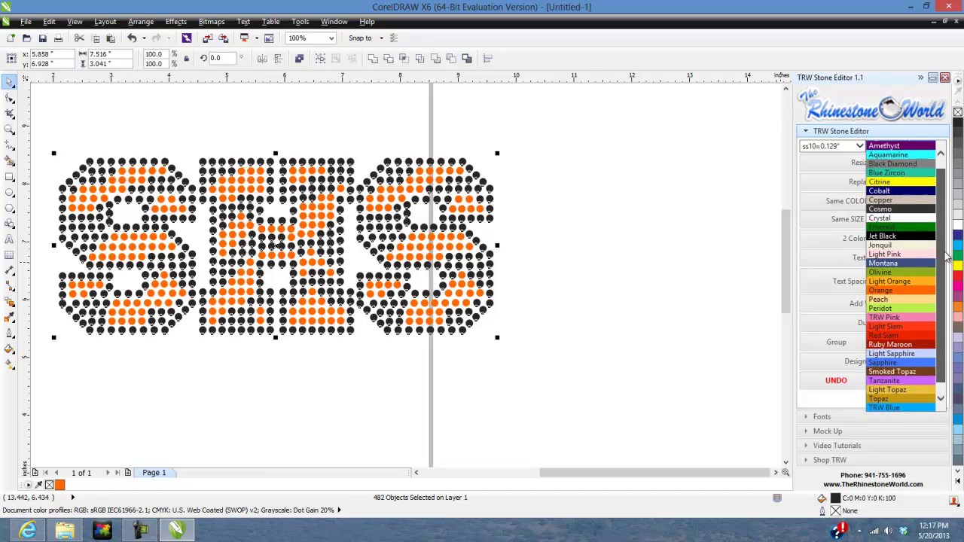
click(905, 381)
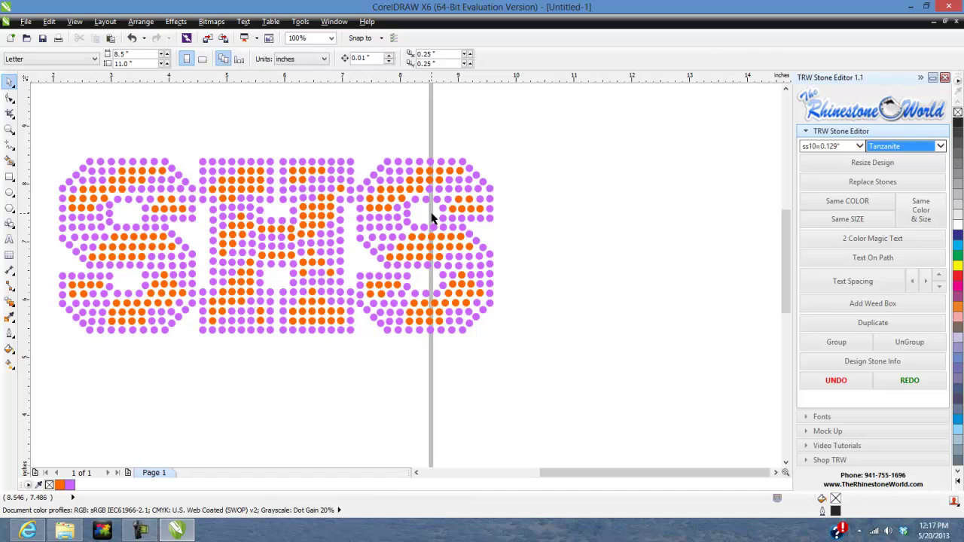
scroll(441, 218, down, 1)
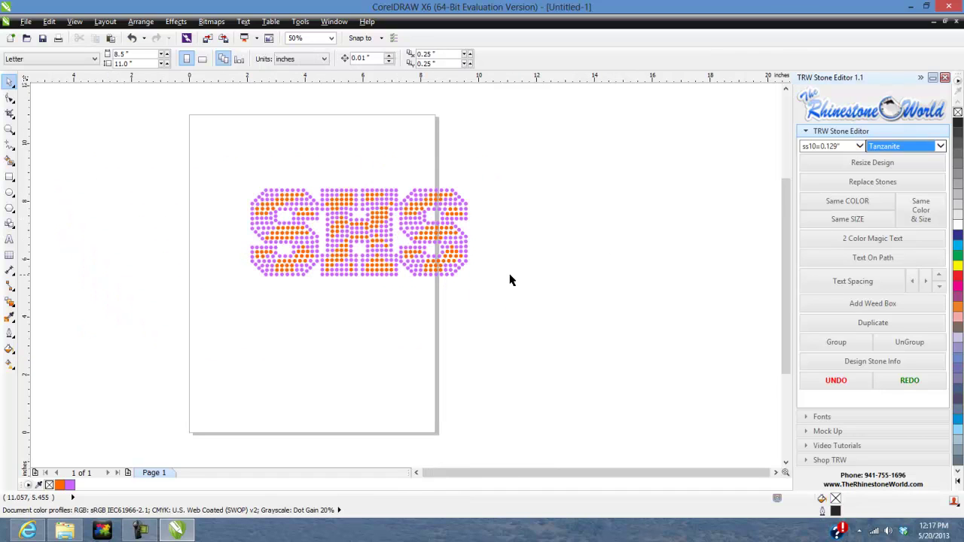
drag(501, 169, 195, 321)
Delete the SHS design and add a new text object reading 'cheer'
key(Delete)
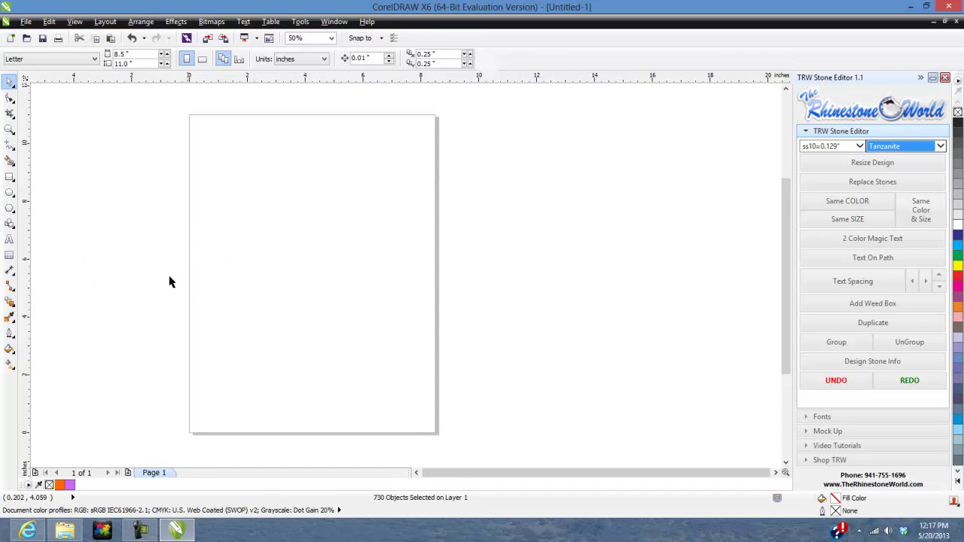
click(9, 239)
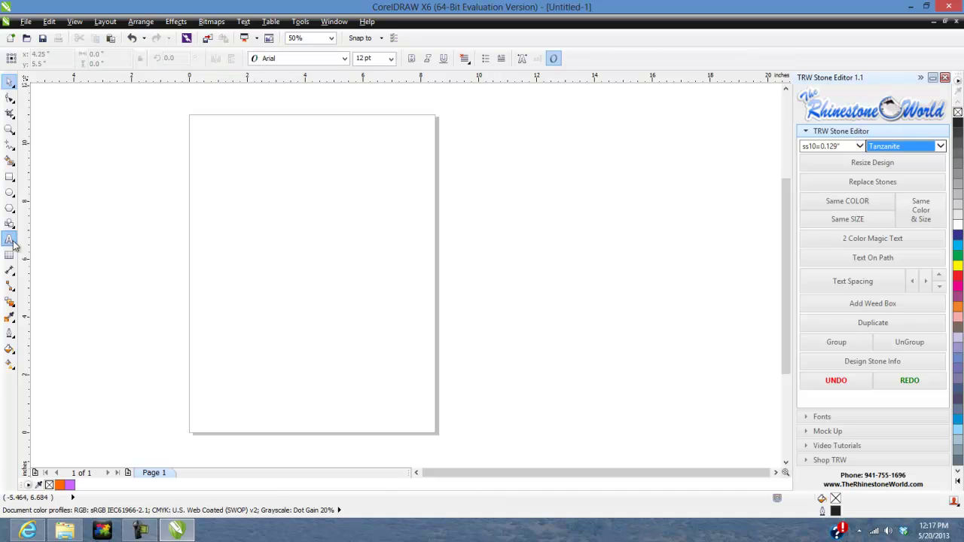
click(267, 250)
text(cheer)
Enlarge the cheer text to about 101 pt and bring up the TRW font list
click(9, 81)
drag(299, 242, 370, 217)
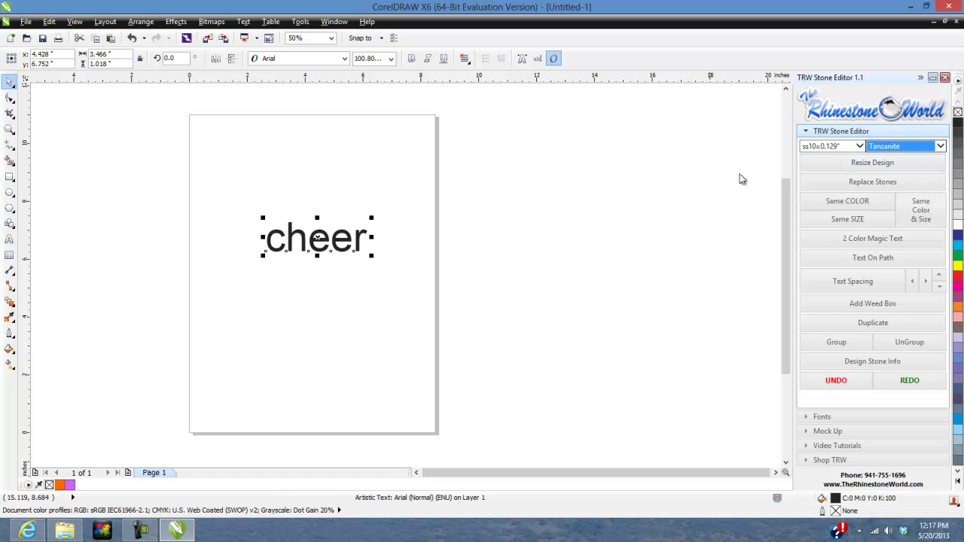
click(844, 418)
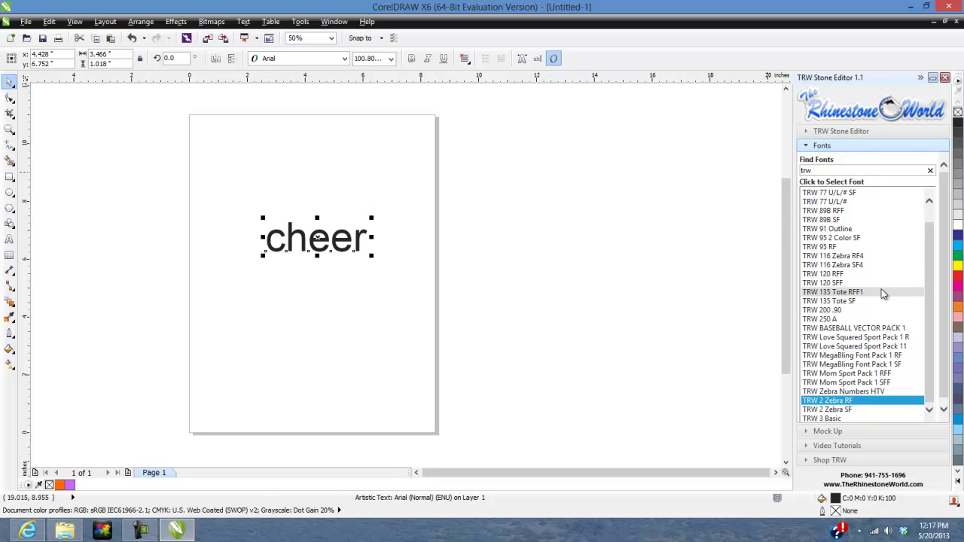
Set cheer in TRW 116 Zebra RF4, enlarge it to about 171 pt, and make it orange-and-black
click(836, 256)
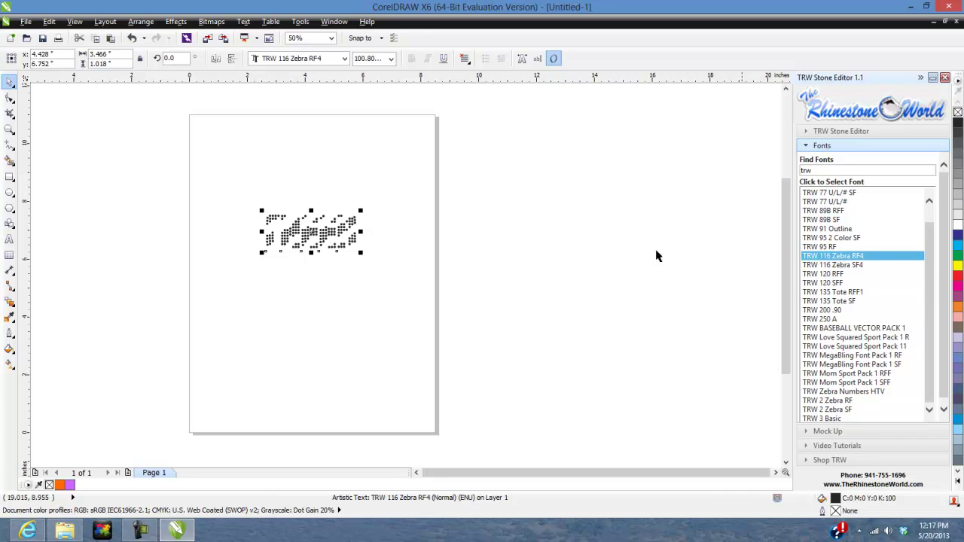
drag(362, 211, 424, 186)
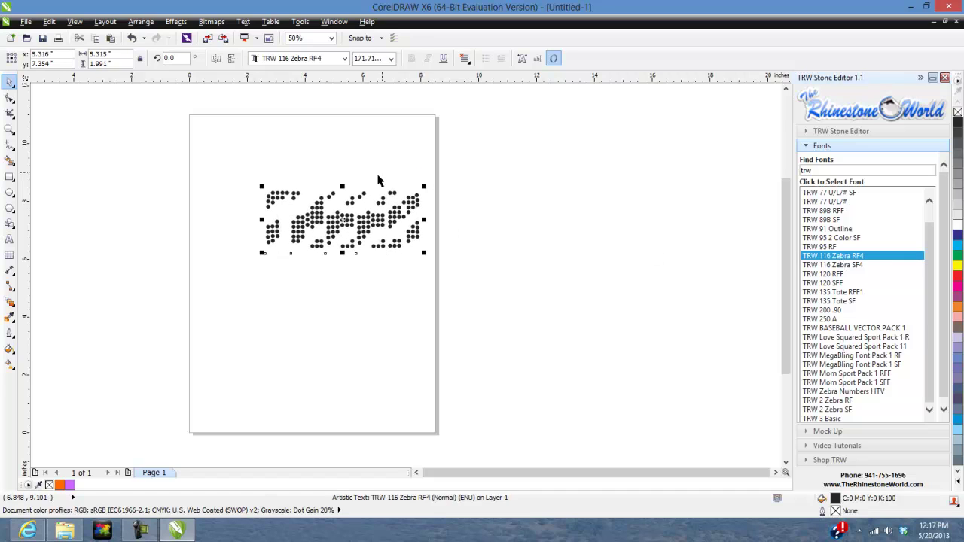
click(830, 132)
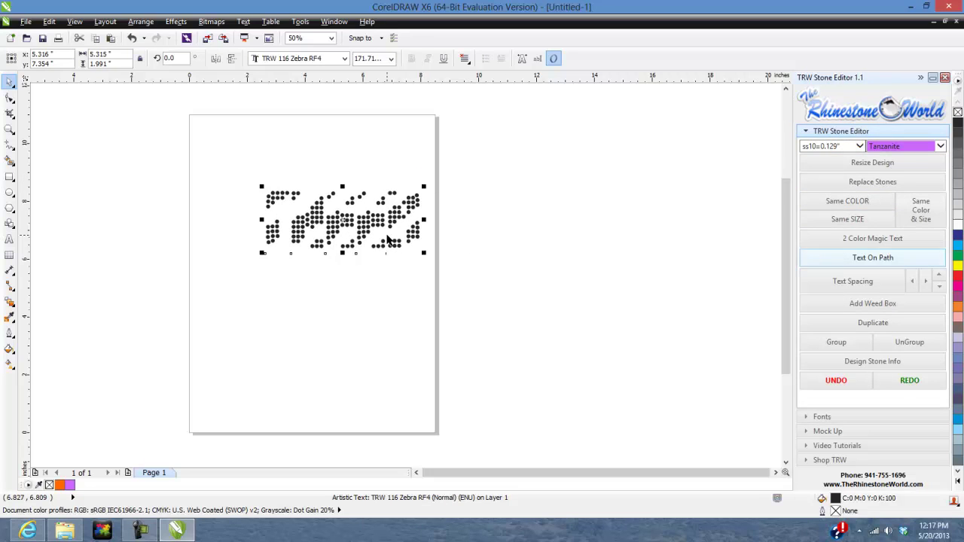
click(856, 241)
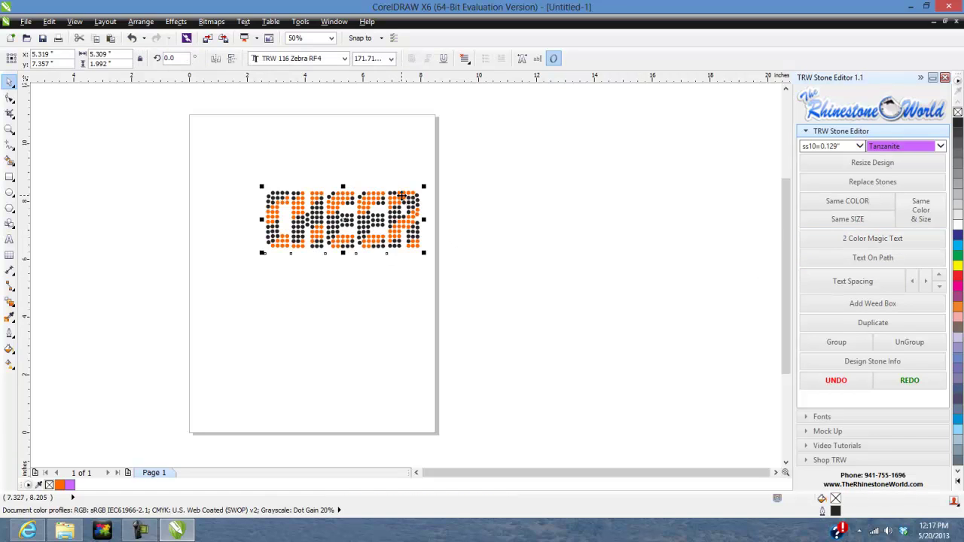
click(505, 190)
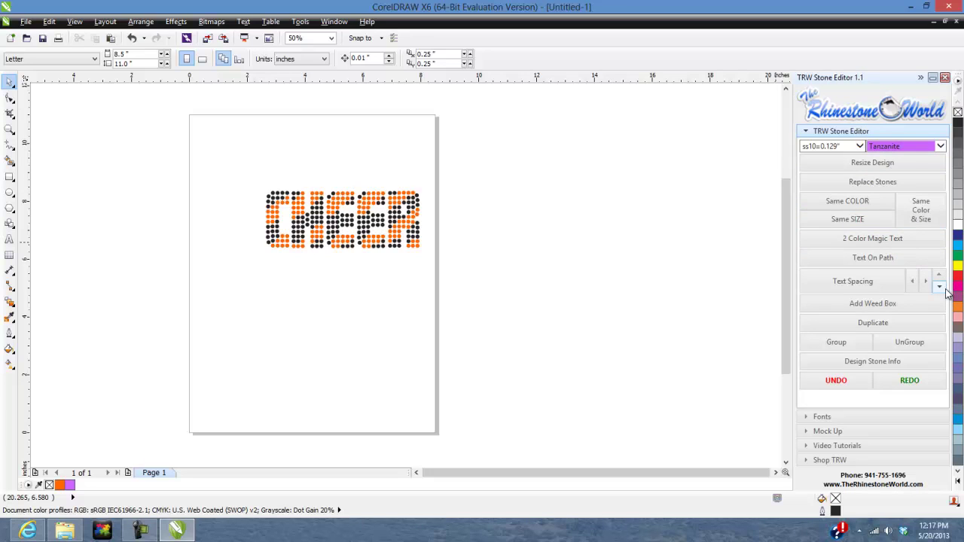
click(941, 146)
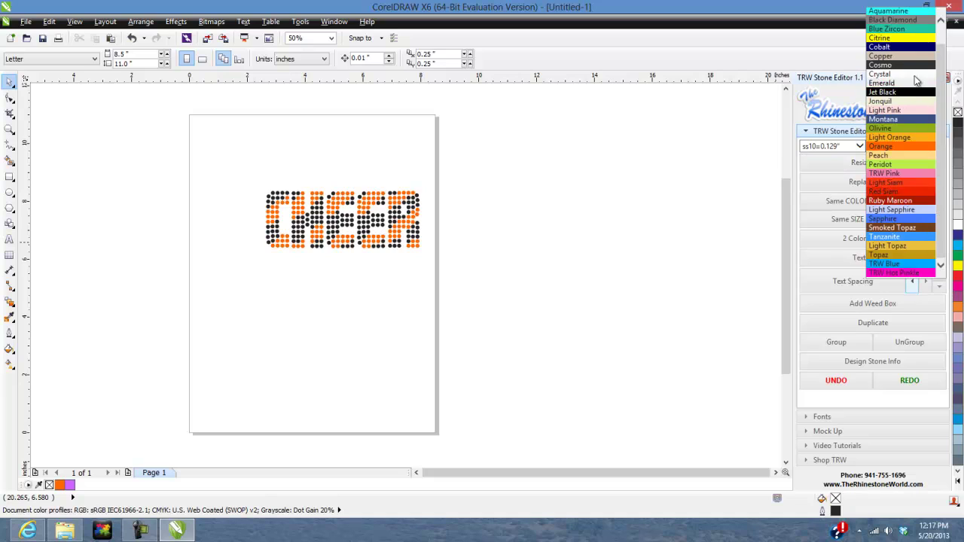
Close the colour list keeping Tanzanite and browse the docker's font, mock-up and video sections
click(746, 256)
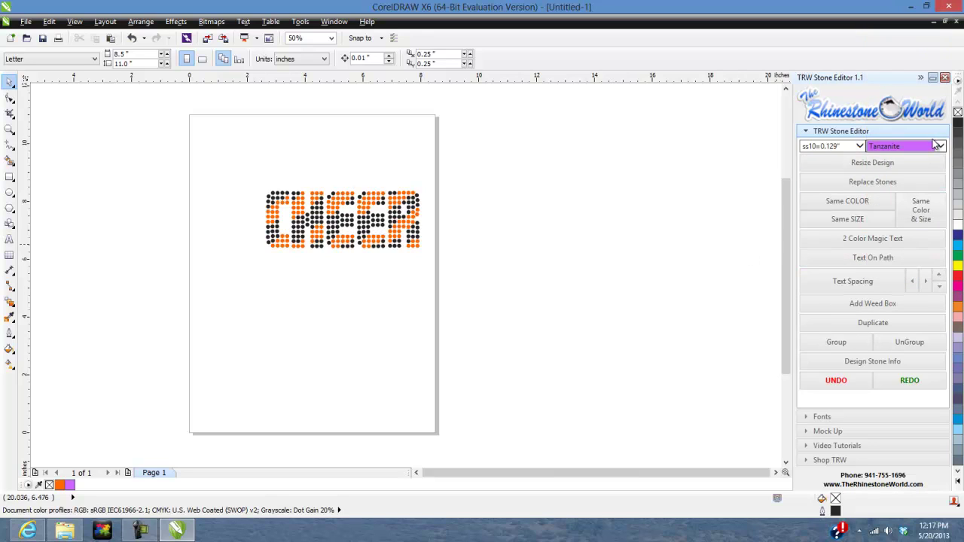
click(846, 419)
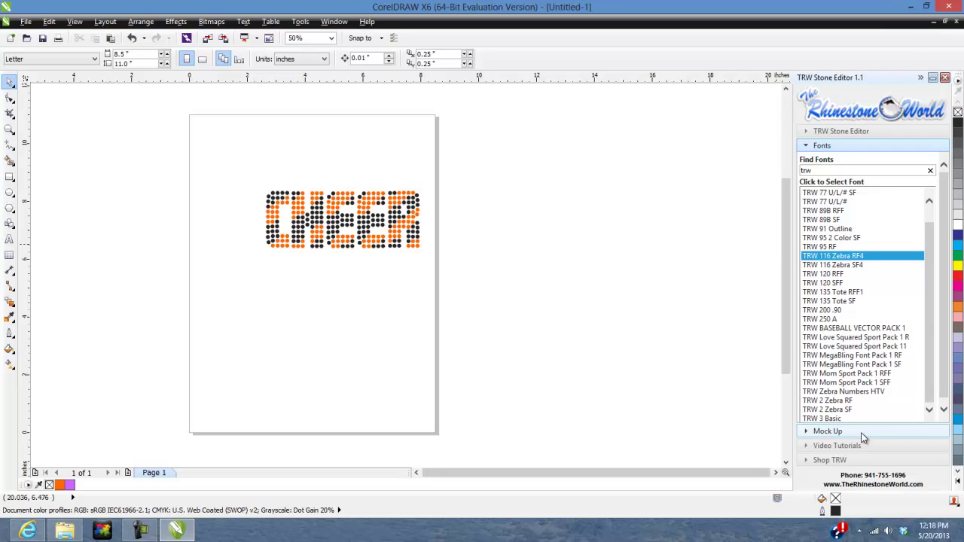
click(863, 434)
click(844, 387)
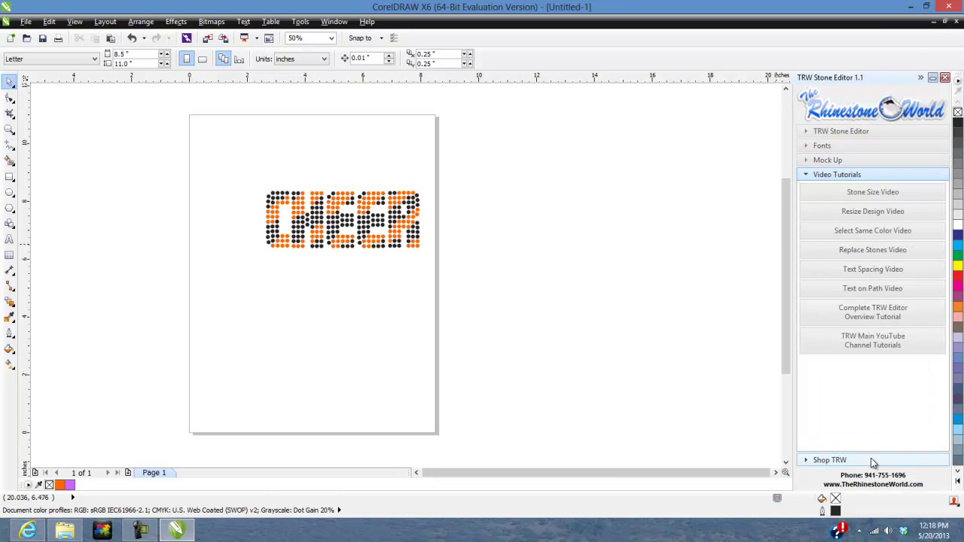
click(850, 147)
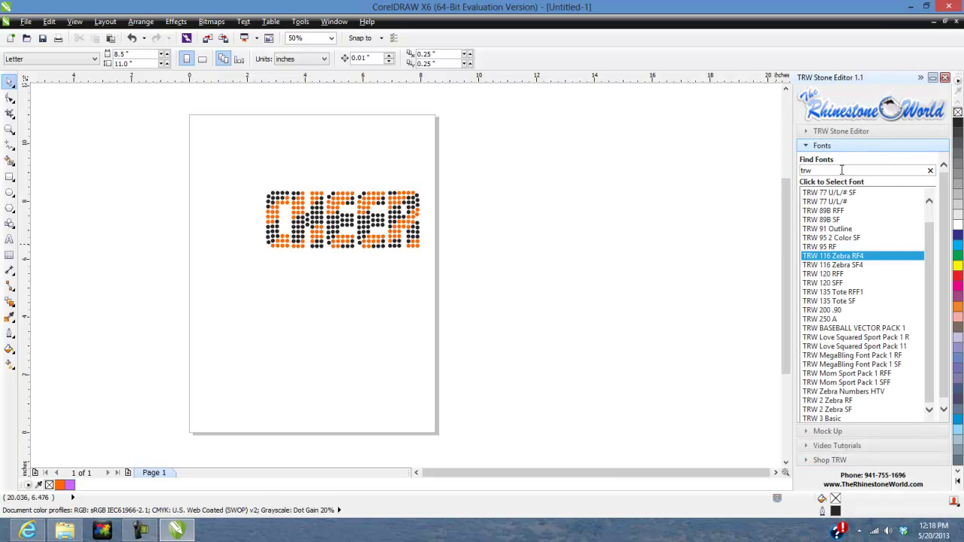
Replace the 'trw' font search text with 'imp' to find Impact and Simplified Arabic
drag(800, 170, 798, 171)
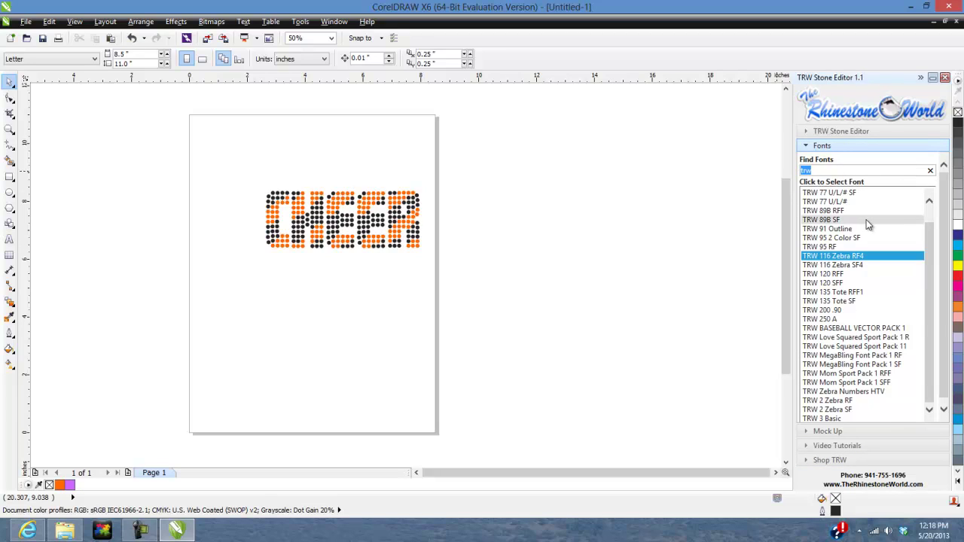
key(BackSpace)
text(imp)
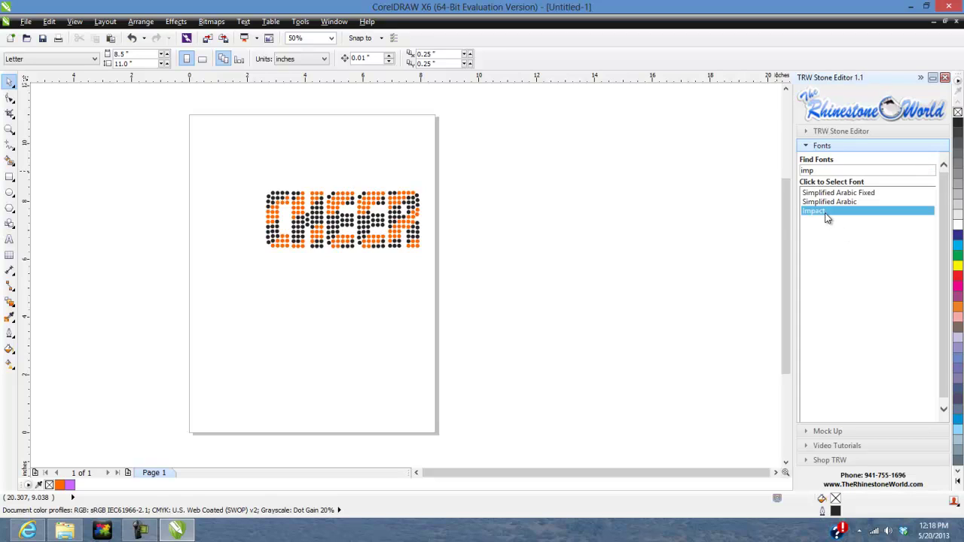
Select the 'imp' search text and switch back to the TRW Stone Editor tools
double_click(820, 171)
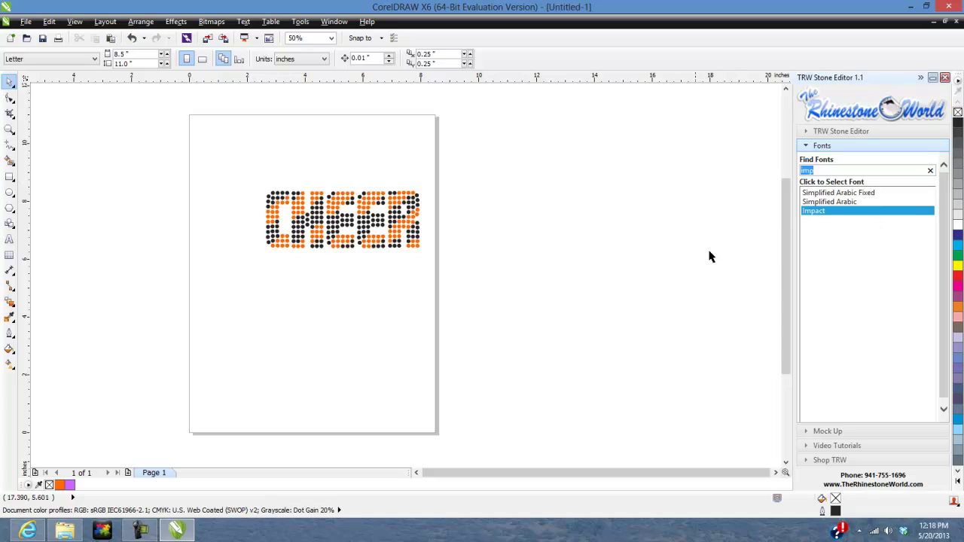
click(836, 132)
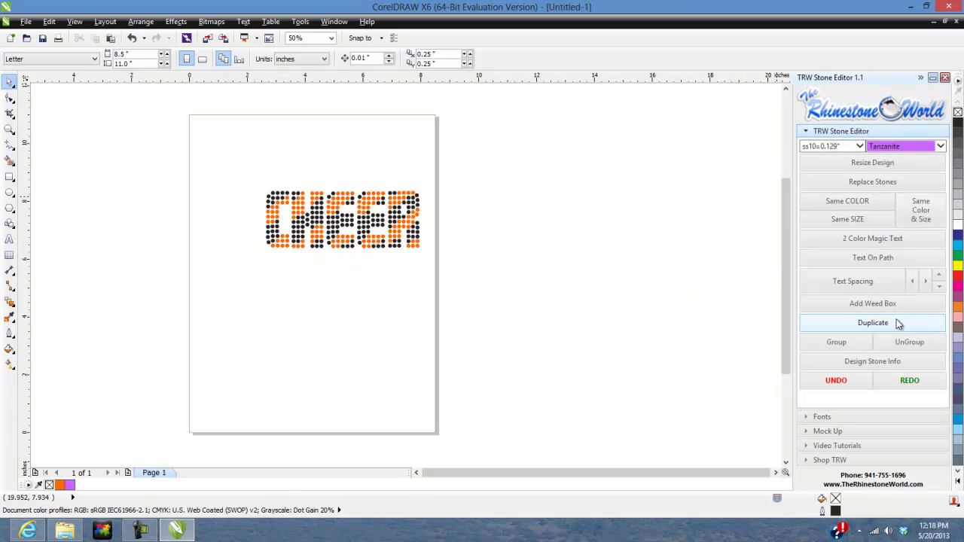